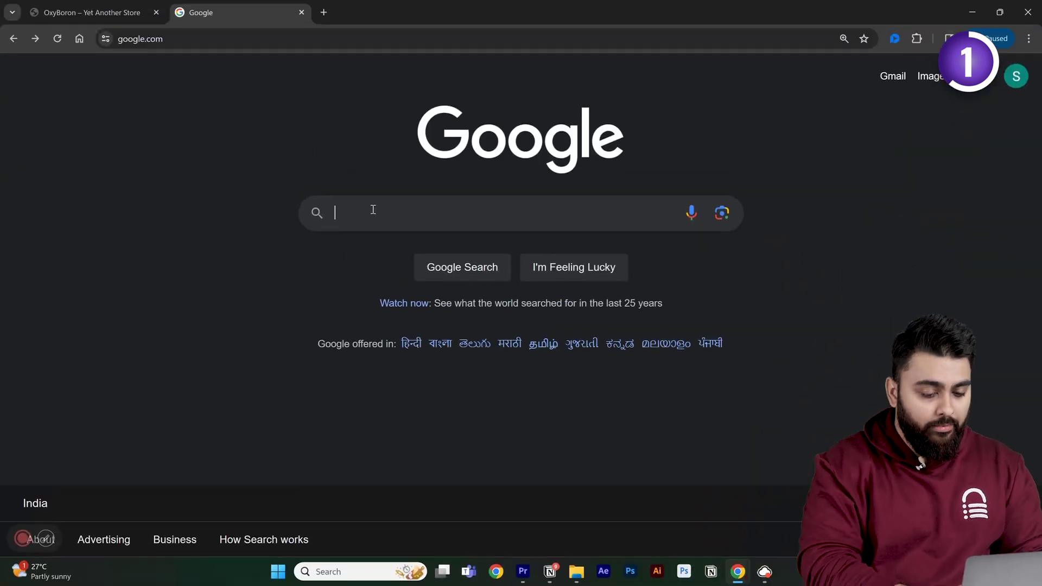
- Search 'google pagespeed' and go to PageSpeed Insights
text(google pagespe)
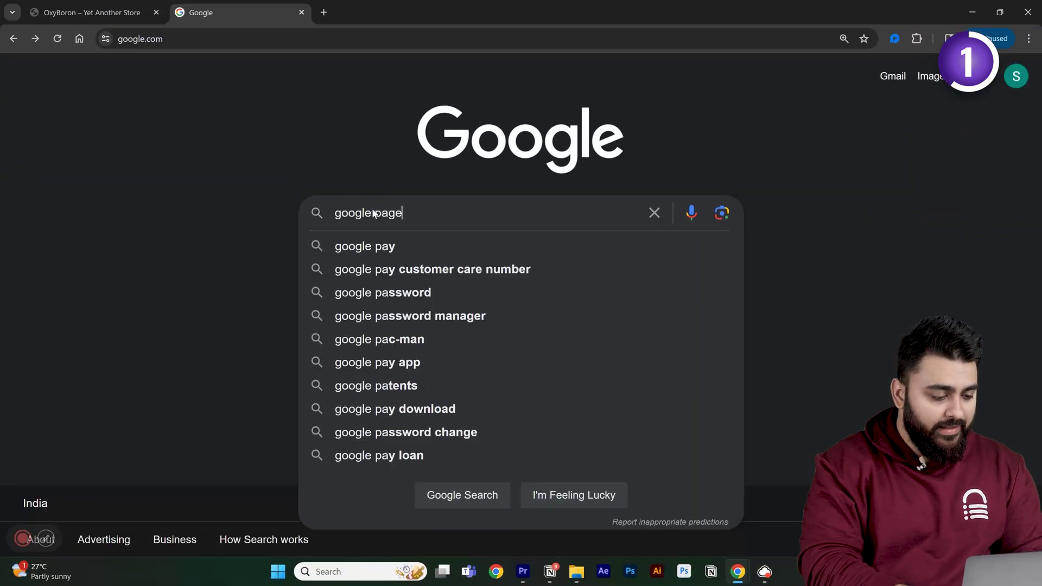
text(ed)
key(Return)
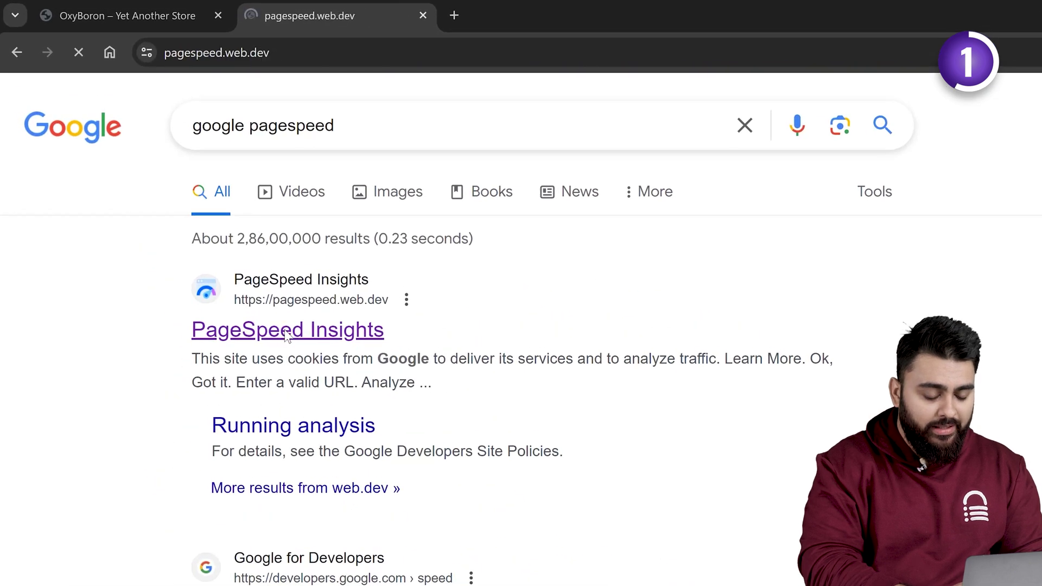
click(205, 240)
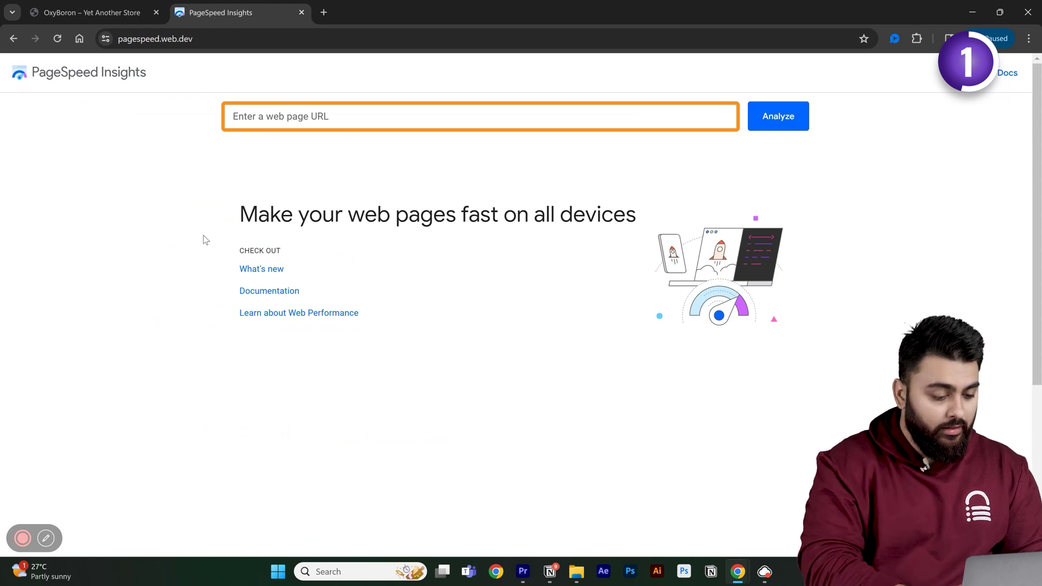
click(92, 12)
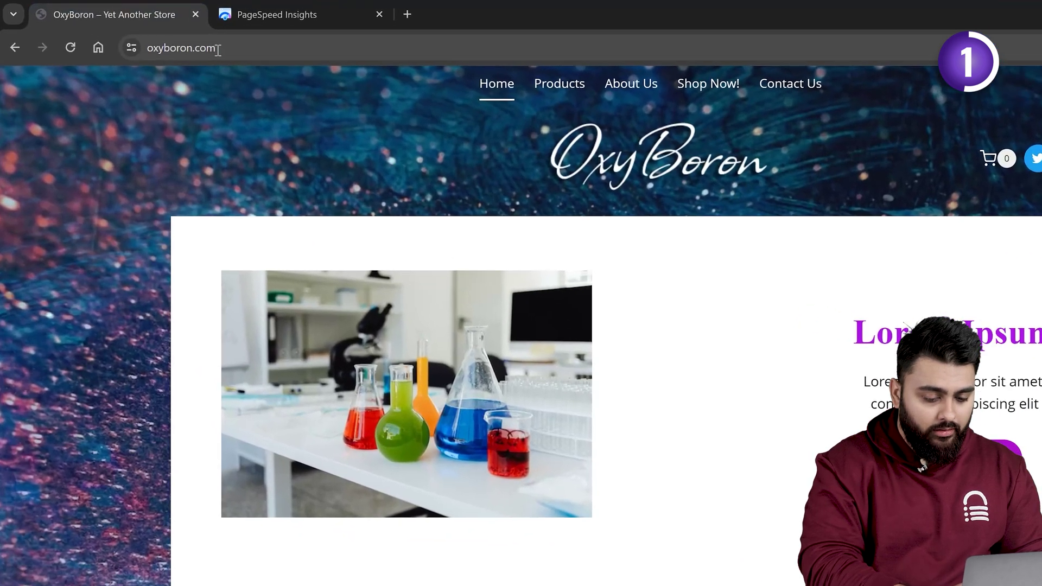
click(172, 39)
right_click(241, 54)
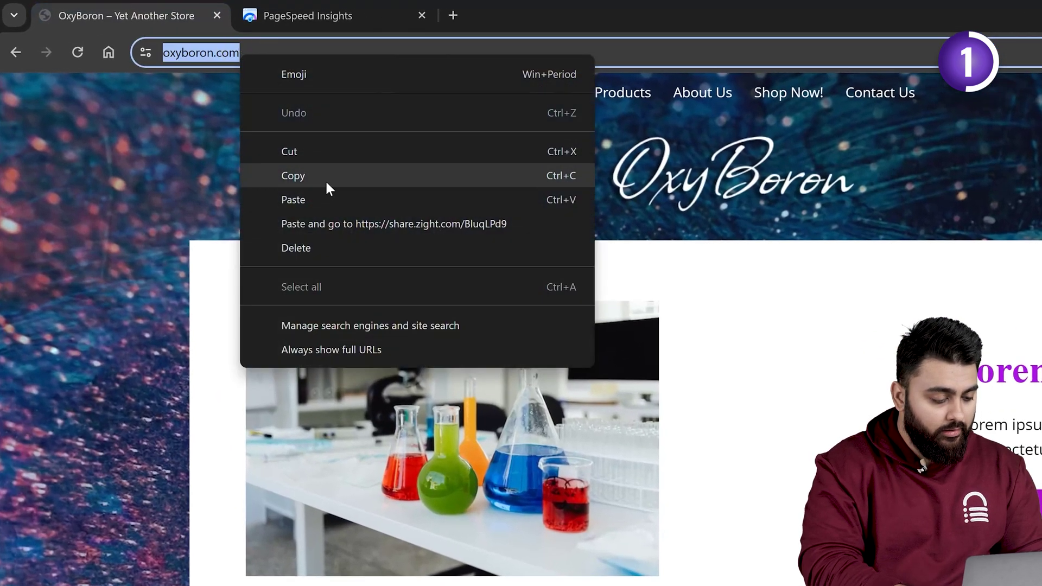
click(331, 176)
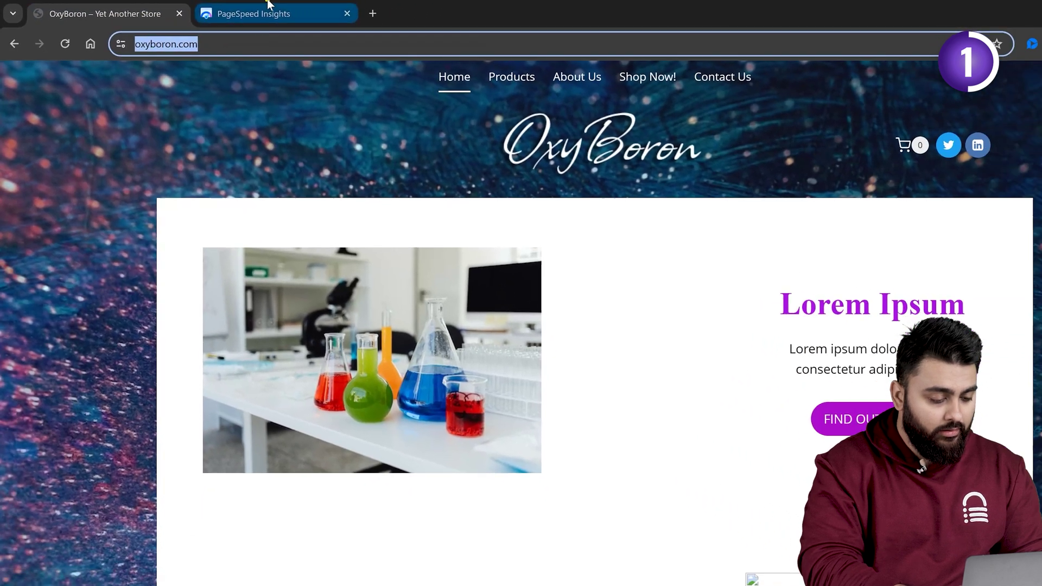
click(308, 15)
right_click(327, 118)
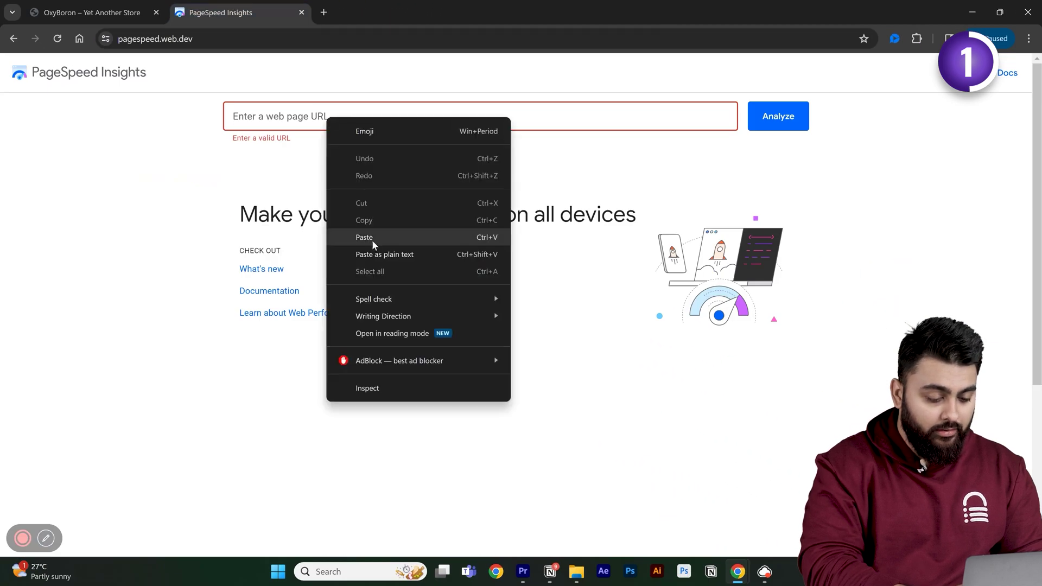
click(372, 240)
click(798, 123)
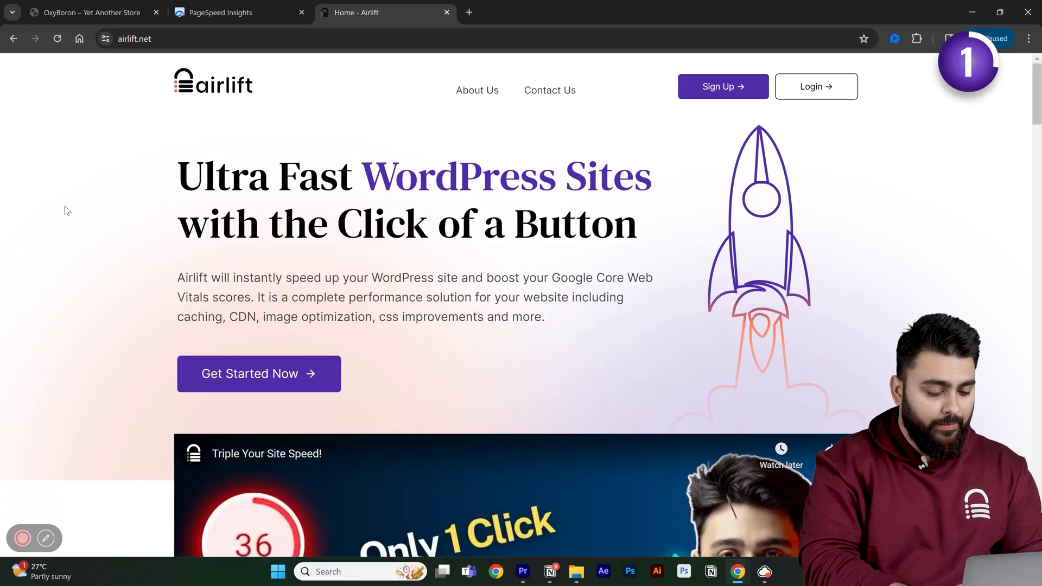
- Add oxyboron.com as a new Airlift site and download the airlift.zip plugin for manual installation
scroll(66, 210, down, 5)
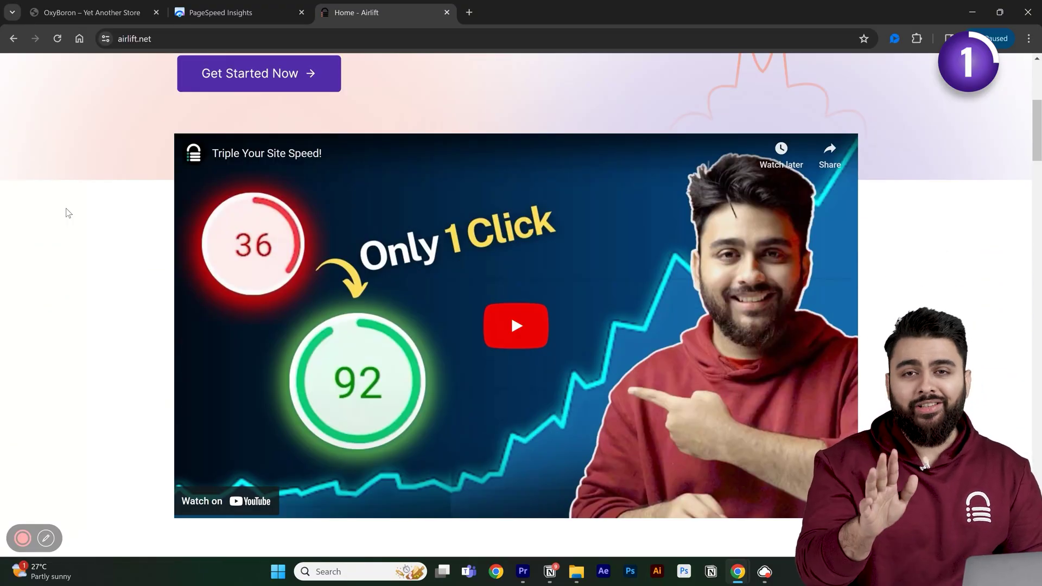
scroll(67, 210, up, 5)
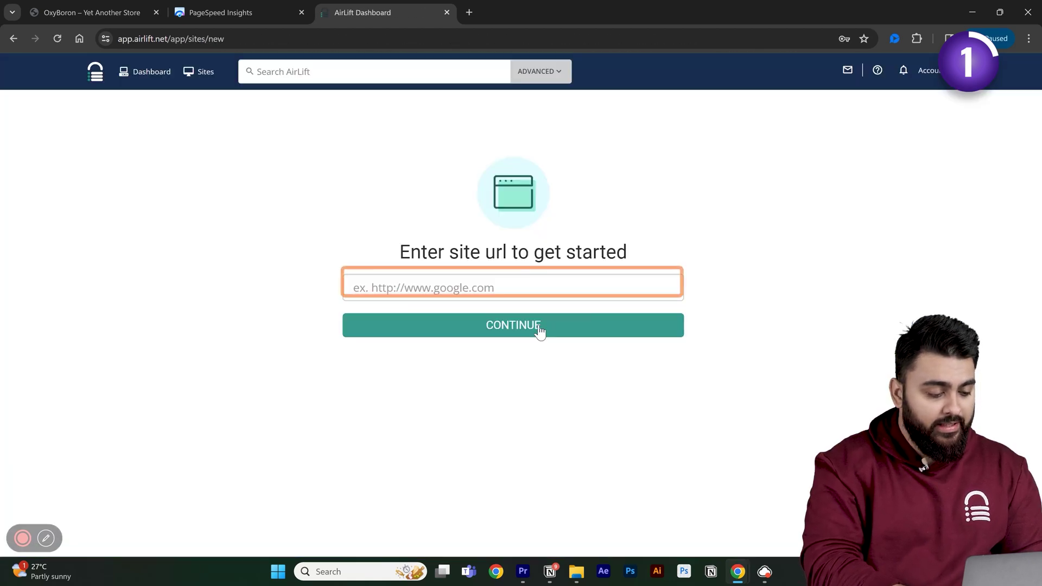
click(540, 331)
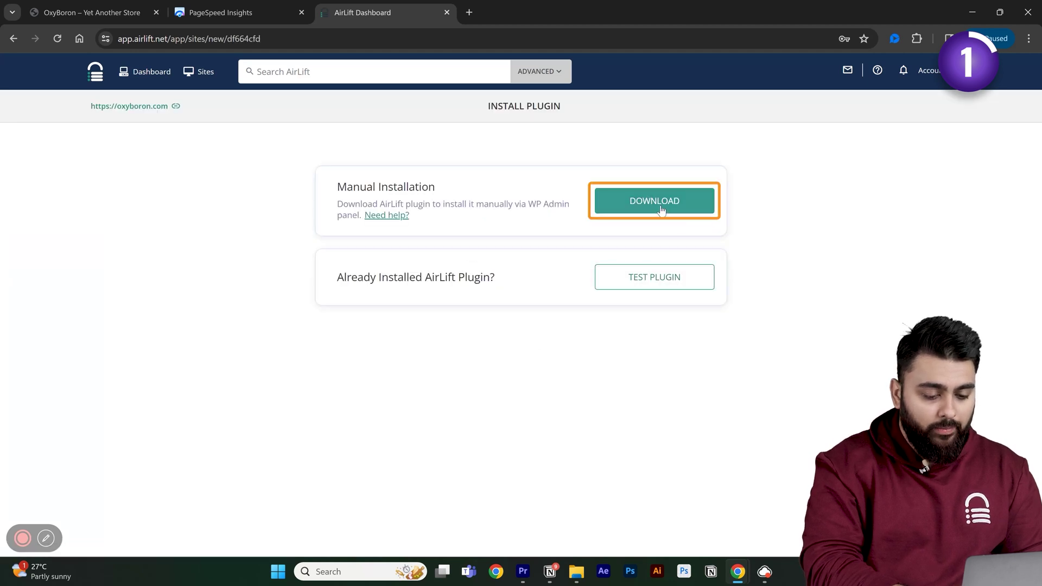
click(661, 209)
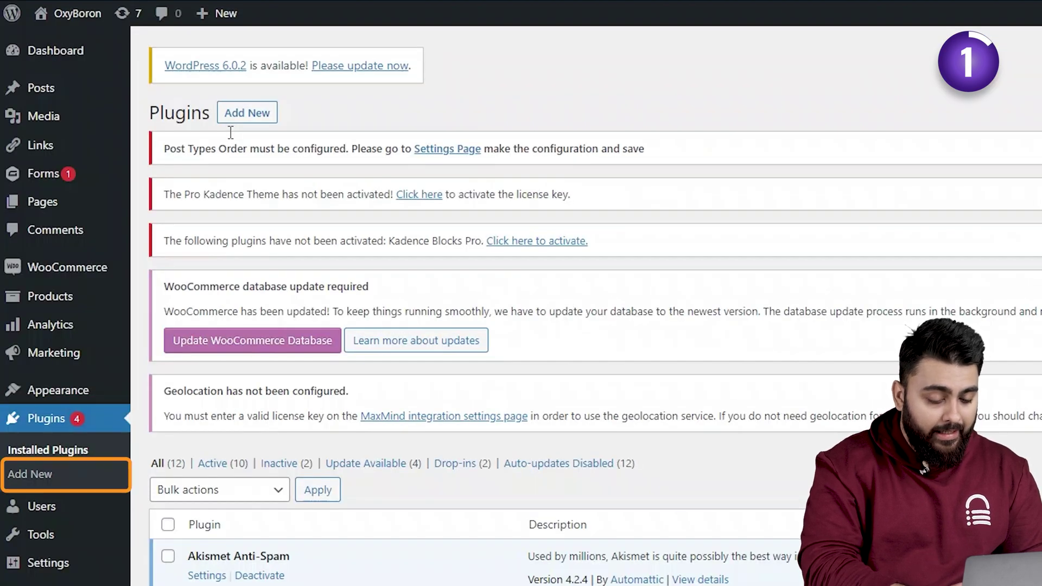
- Upload airlift.zip as a new WordPress plugin and install it
click(247, 112)
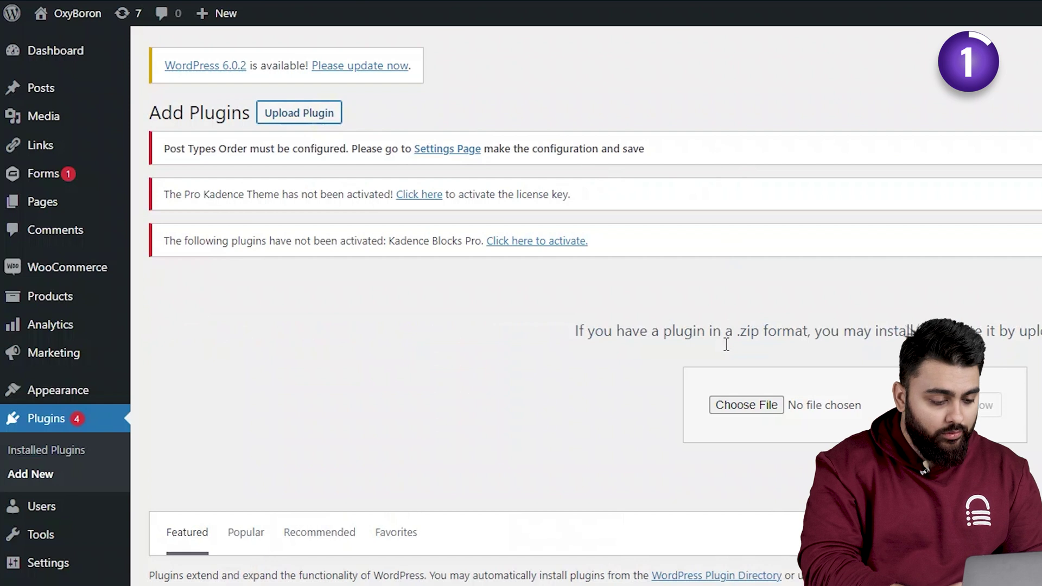
key(alt+Tab)
drag(318, 184, 737, 379)
drag(726, 345, 726, 345)
click(726, 345)
click(960, 404)
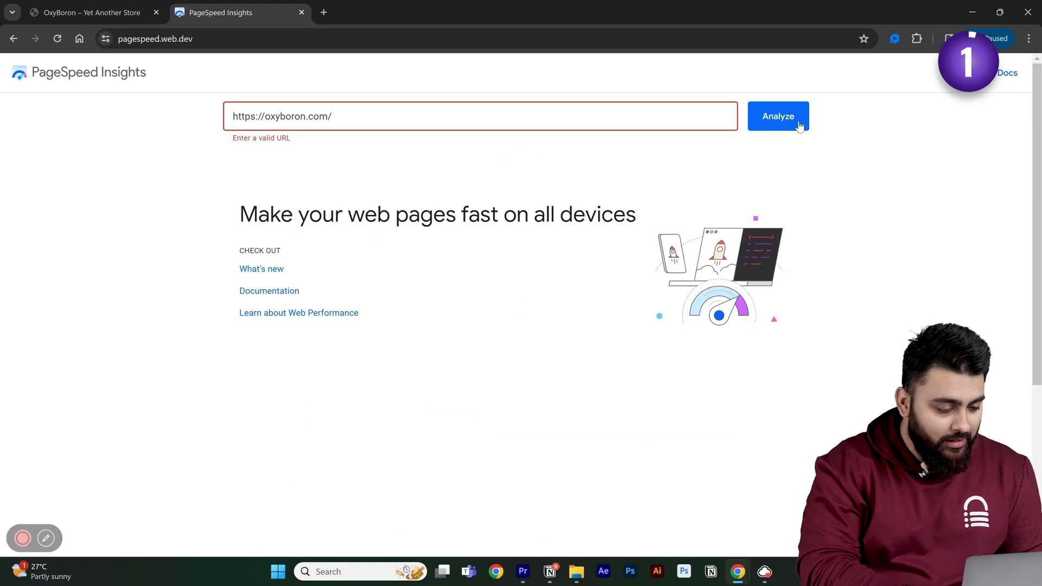
- Re-run the PageSpeed Insights test for oxyboron.com to get the new mobile score of 92
click(797, 122)
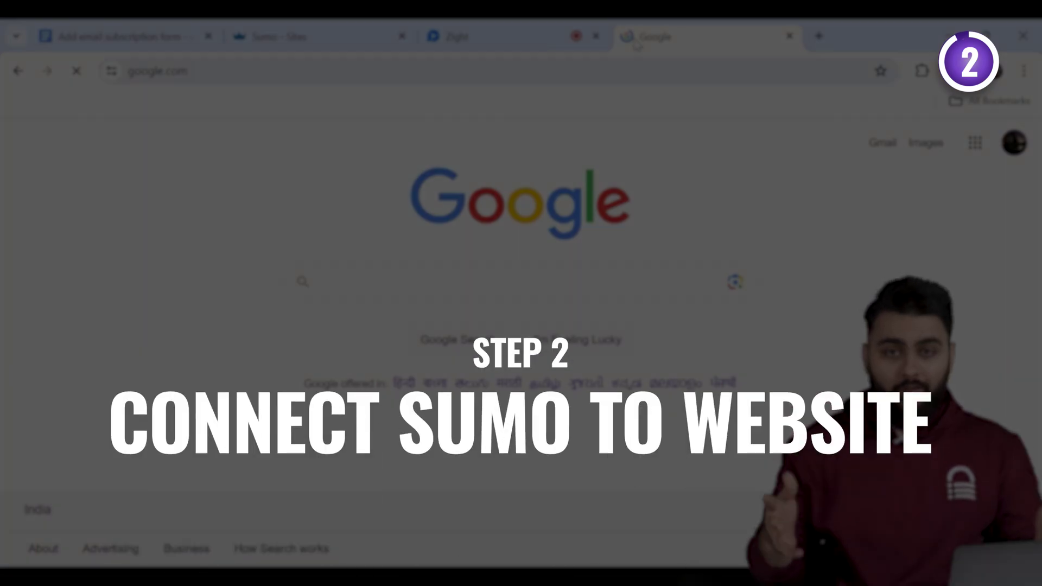
- Search 'Sumo plug' and go to Sumo's WordPress plugin page
text(Sumo plug)
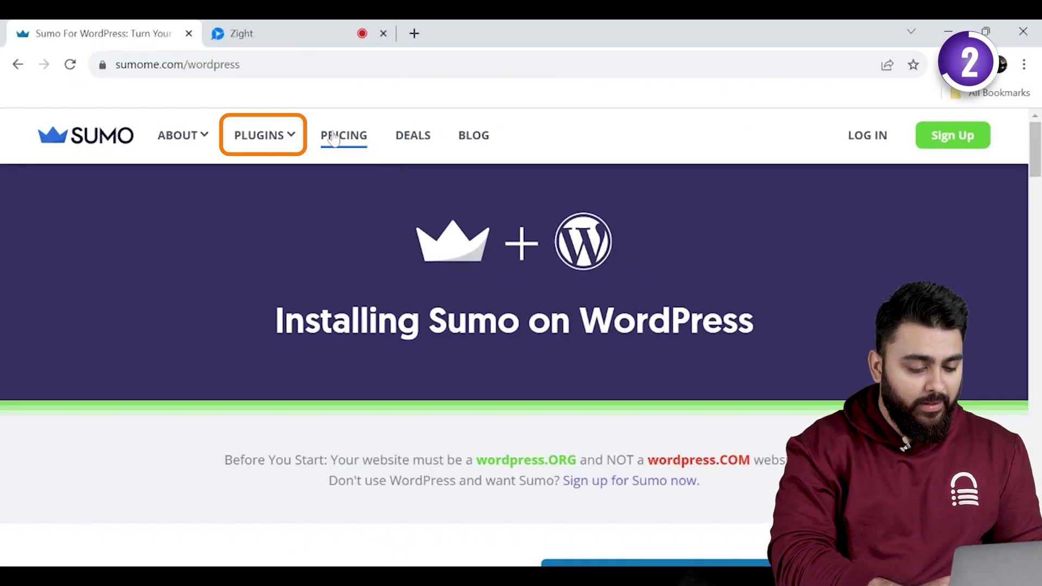
click(280, 142)
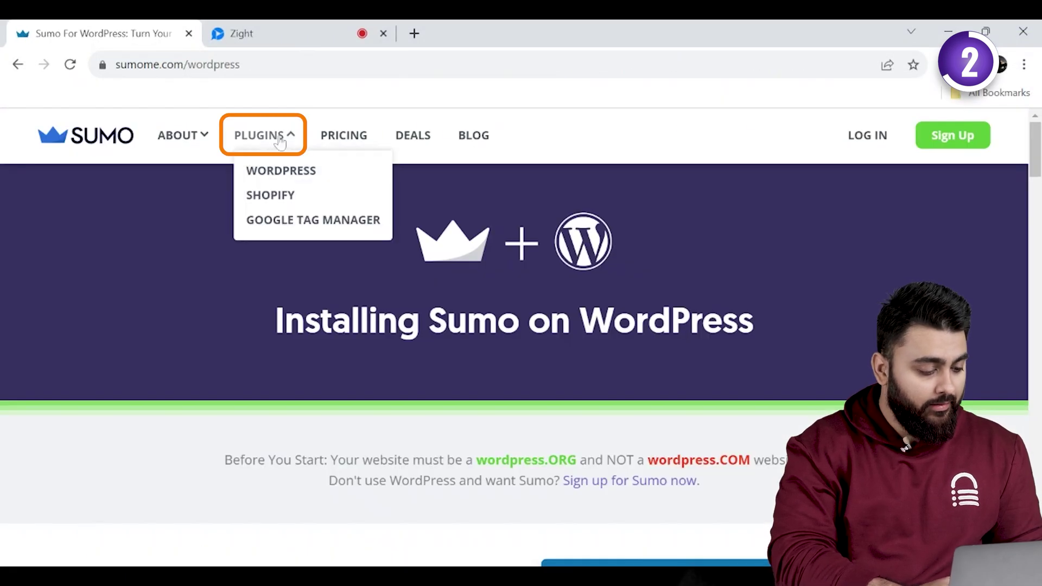
click(292, 173)
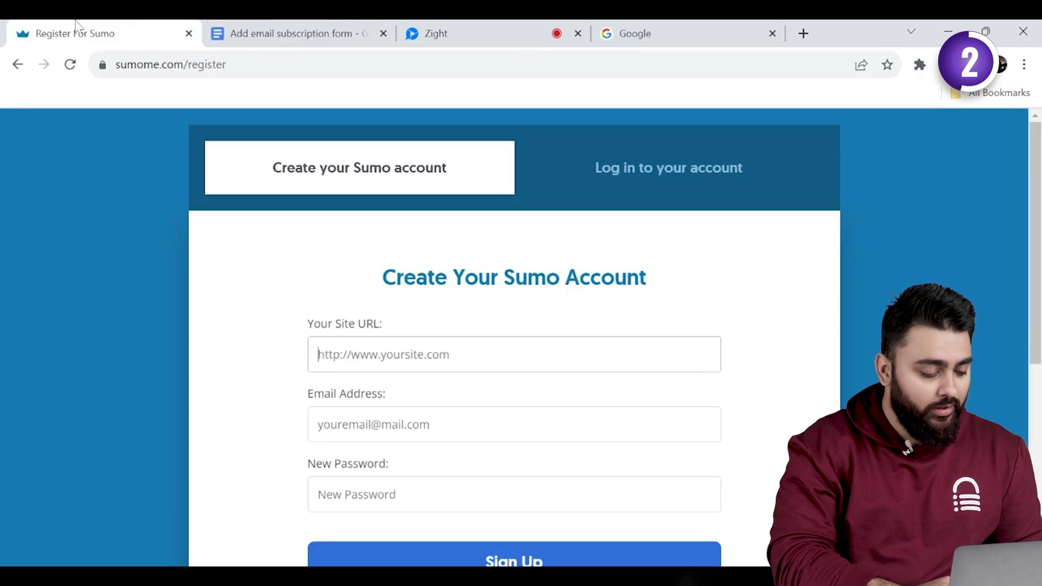
- Fill the Sumo sign-up form with the WordPress site URL and the account e-mail address
key(ctrl+v)
click(446, 440)
scroll(514, 337, down, 2)
click(476, 396)
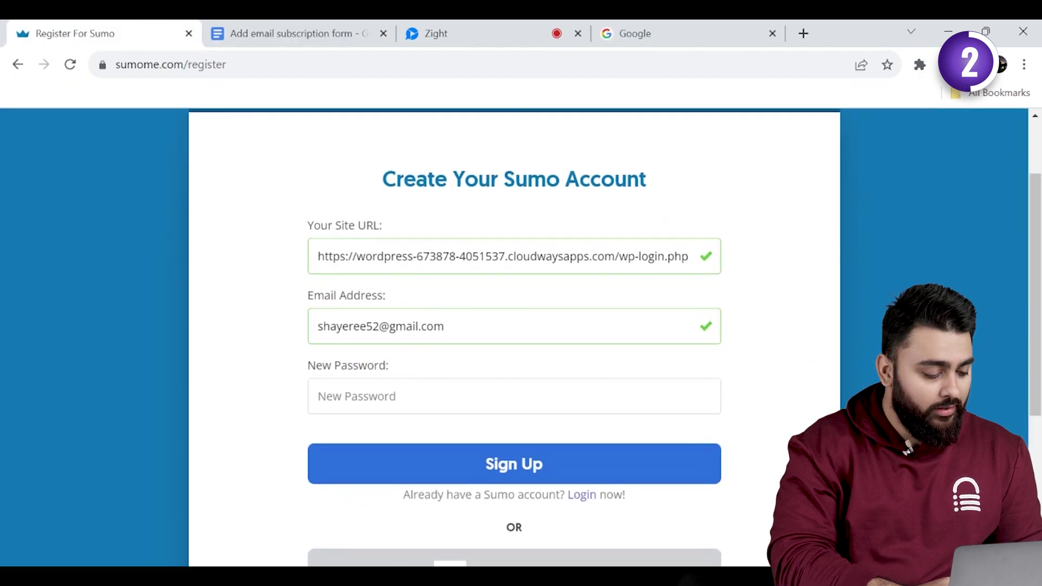
- Enter the new account password and submit the Sumo sign-up
text(*****)
click(475, 474)
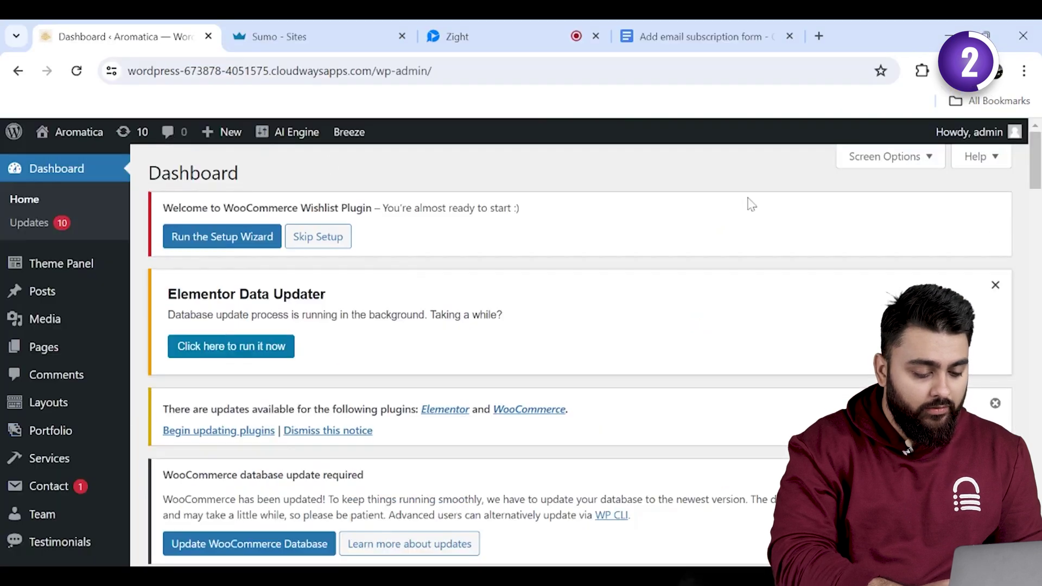
drag(1037, 184, 1036, 255)
- Search WordPress plugins for 'sumo', then install and activate Sumo – Boost Conversion and Sales
mouse_move(68, 266)
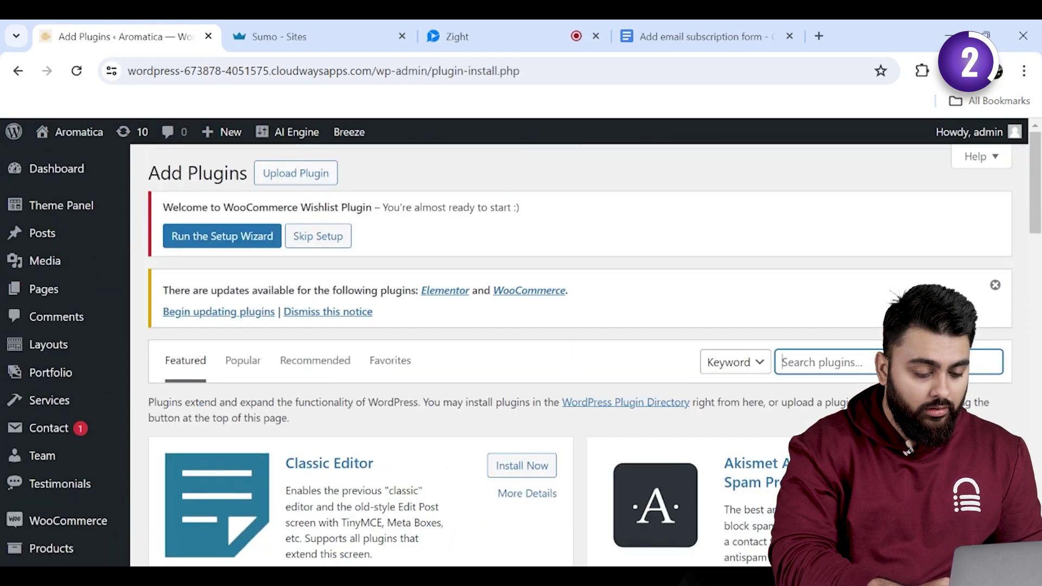
click(825, 362)
text(sumo)
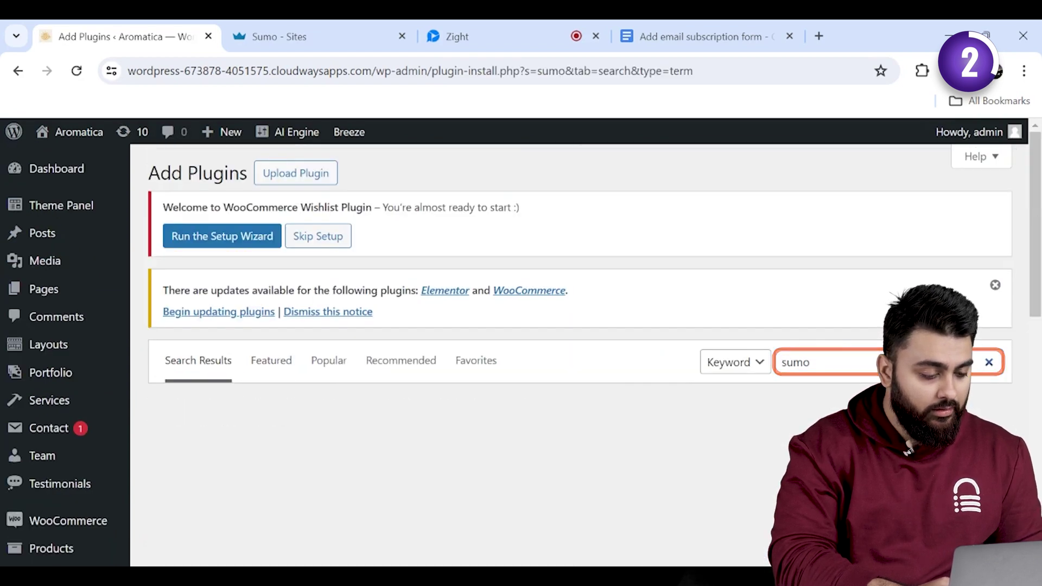
scroll(542, 353, down, 2)
scroll(543, 352, down, 1)
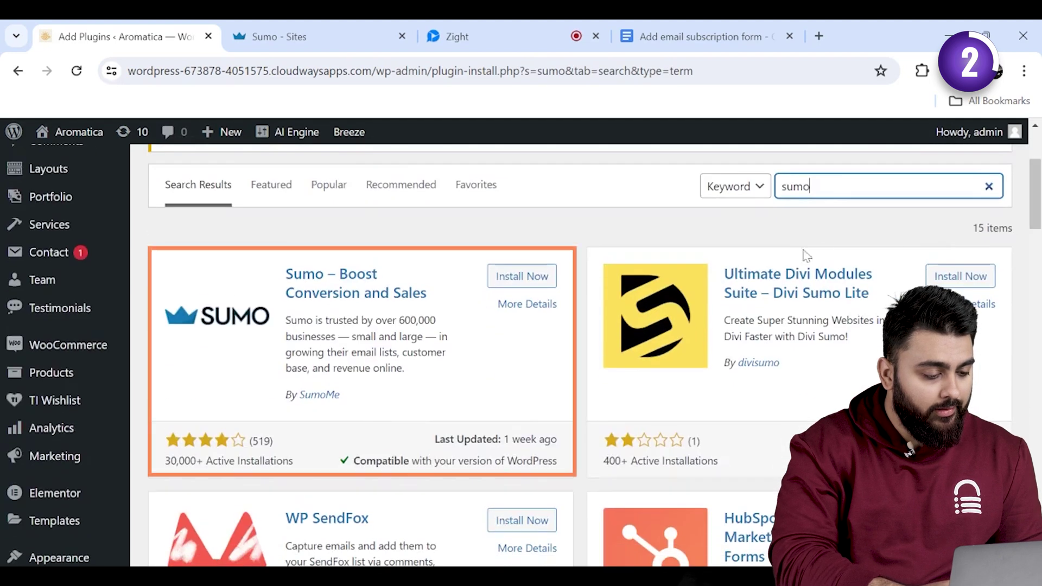
click(500, 275)
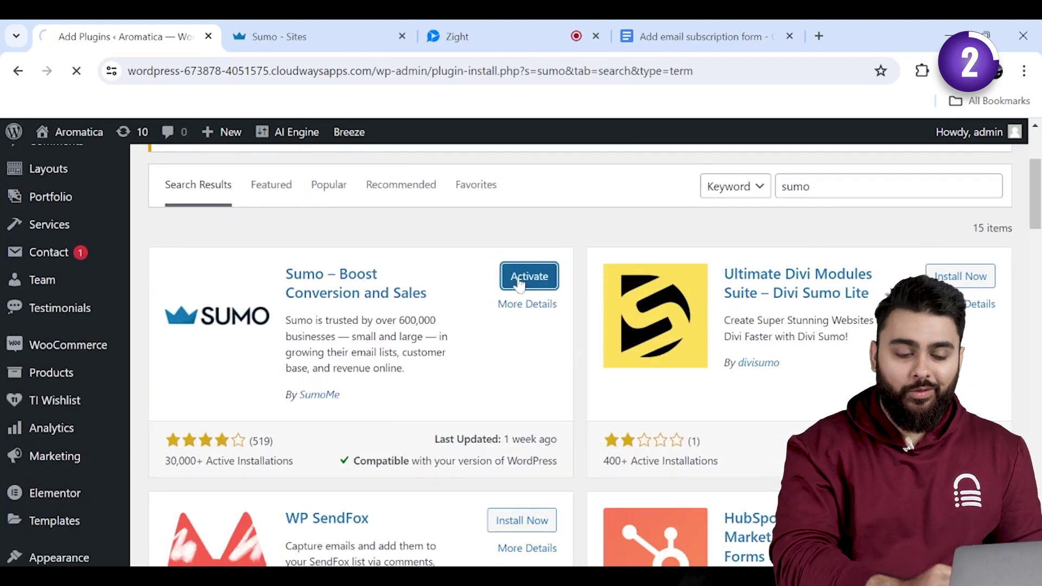
click(518, 279)
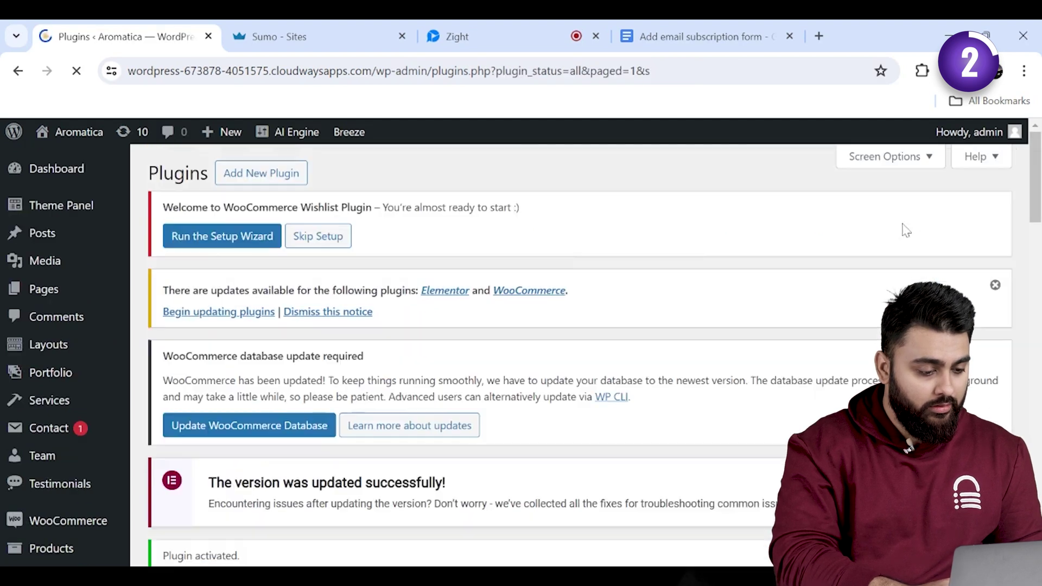
scroll(1038, 368, down, 10)
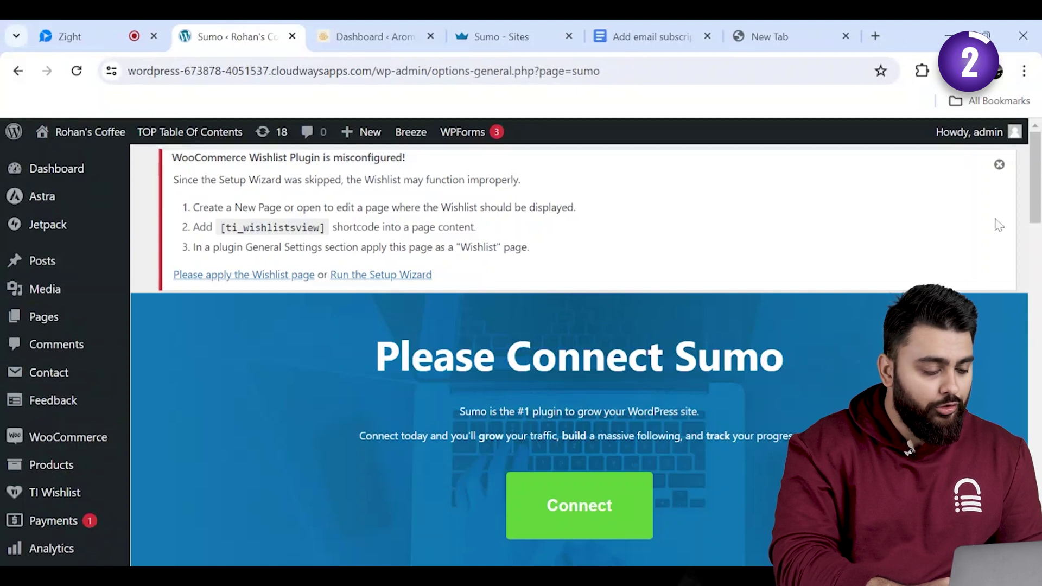
- Log in to the Sumo account from the plugin's Connect prompt and activate Sumo for the site
click(580, 519)
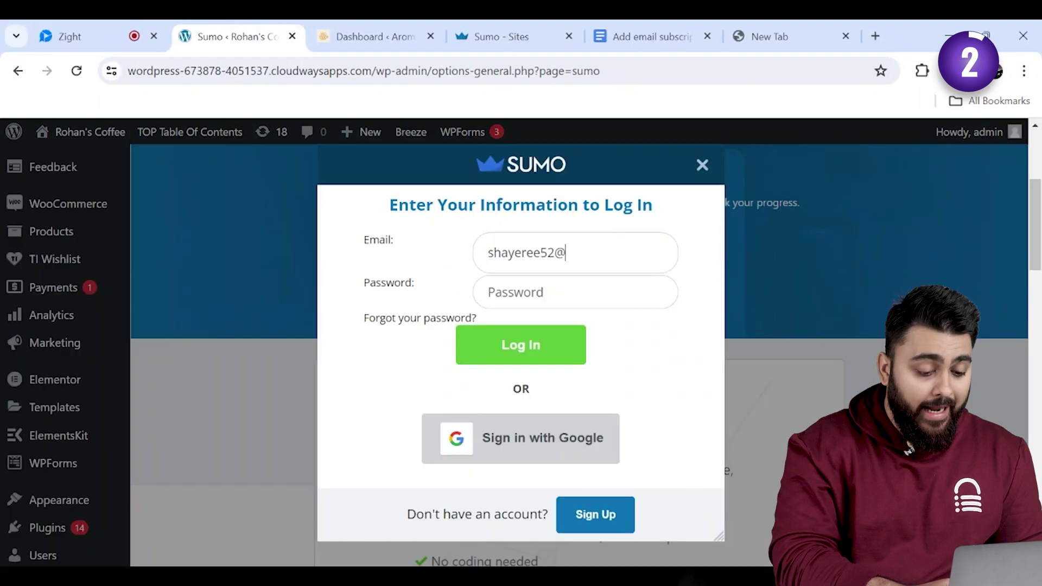
text(gmail.com)
key(Tab)
text(••)
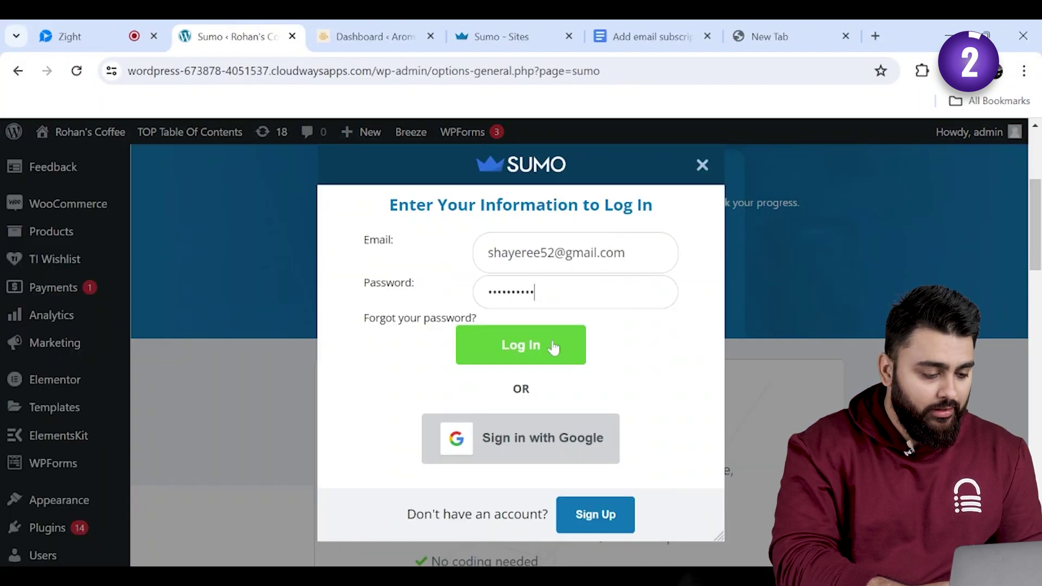
click(553, 348)
click(526, 408)
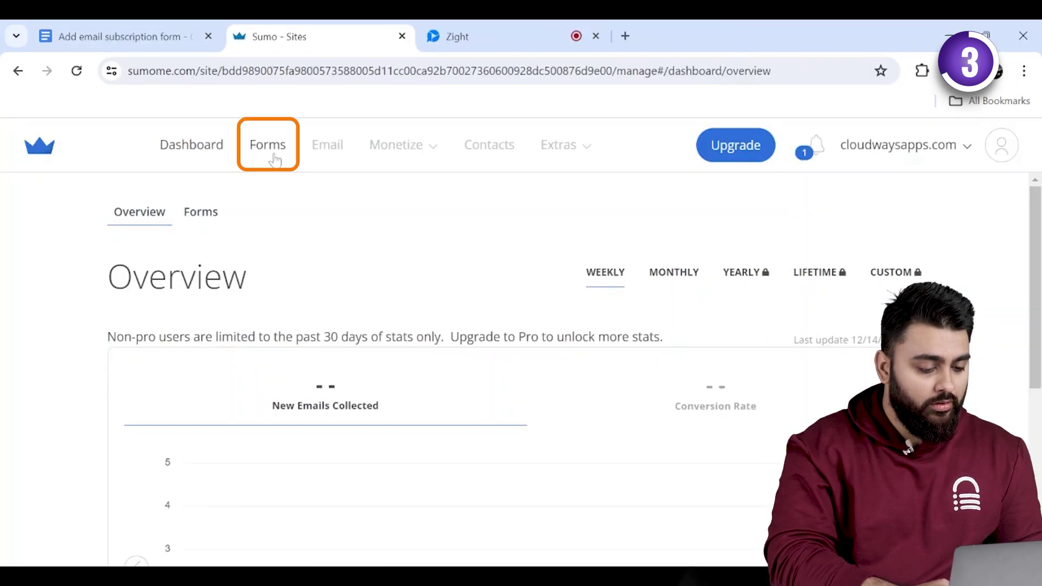
- Start building a new subscription form from Sumo's forms section
click(274, 159)
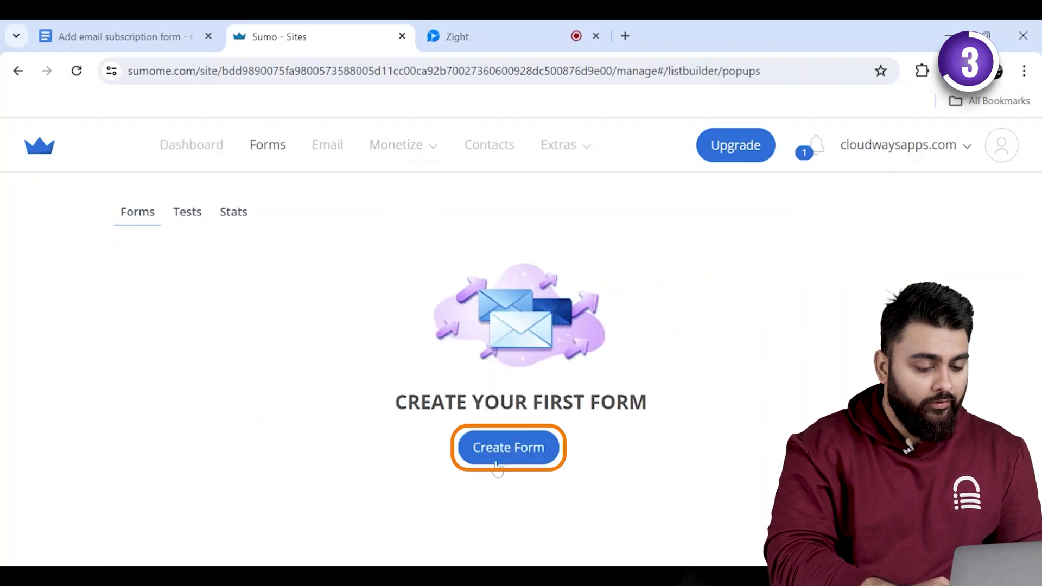
click(502, 448)
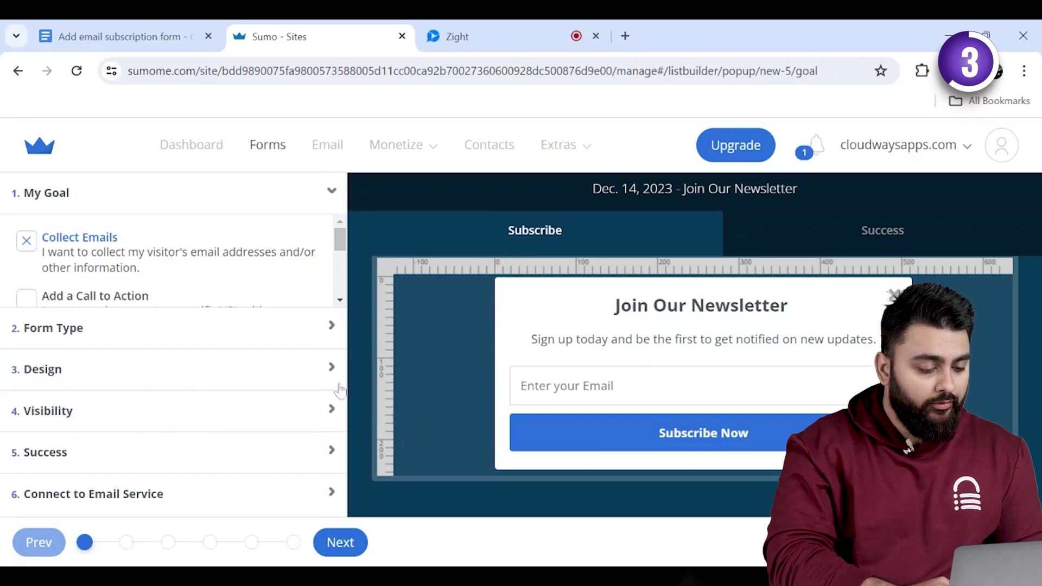
click(340, 300)
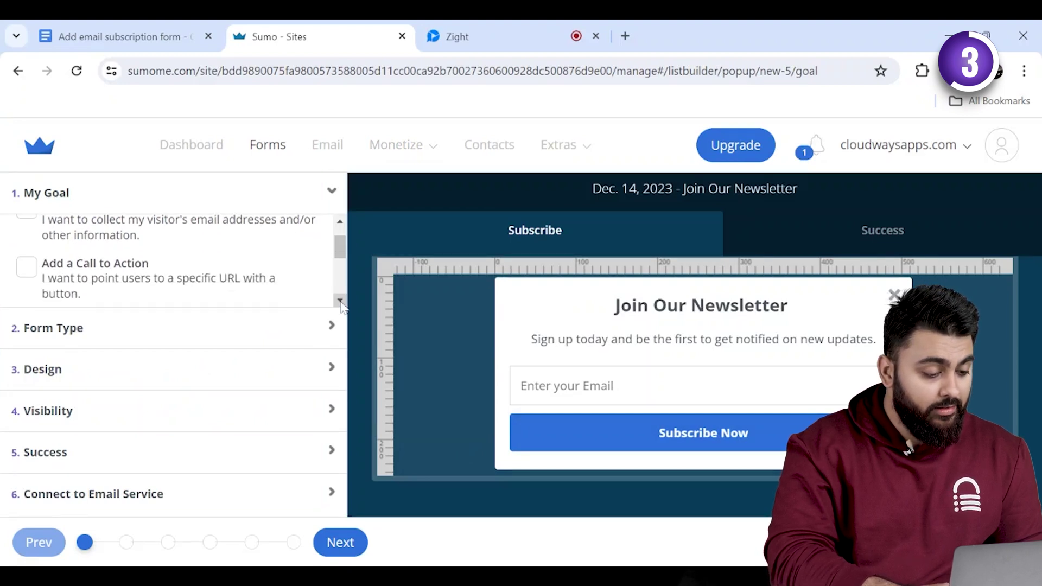
click(340, 300)
- Try the Call to Action, Social Shares and custom-code goals, then keep Collect Emails and continue
click(190, 250)
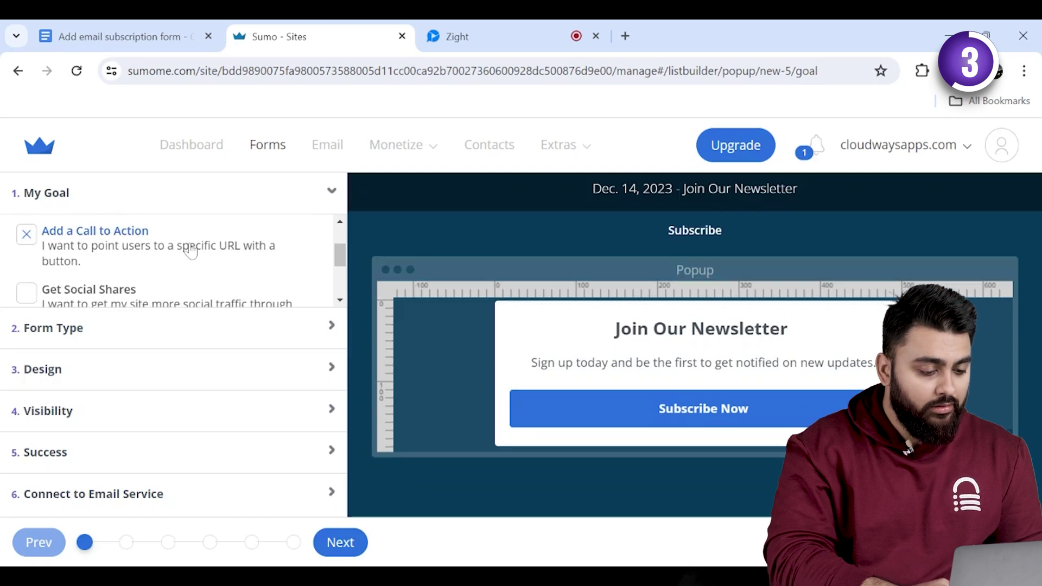
click(339, 300)
click(205, 253)
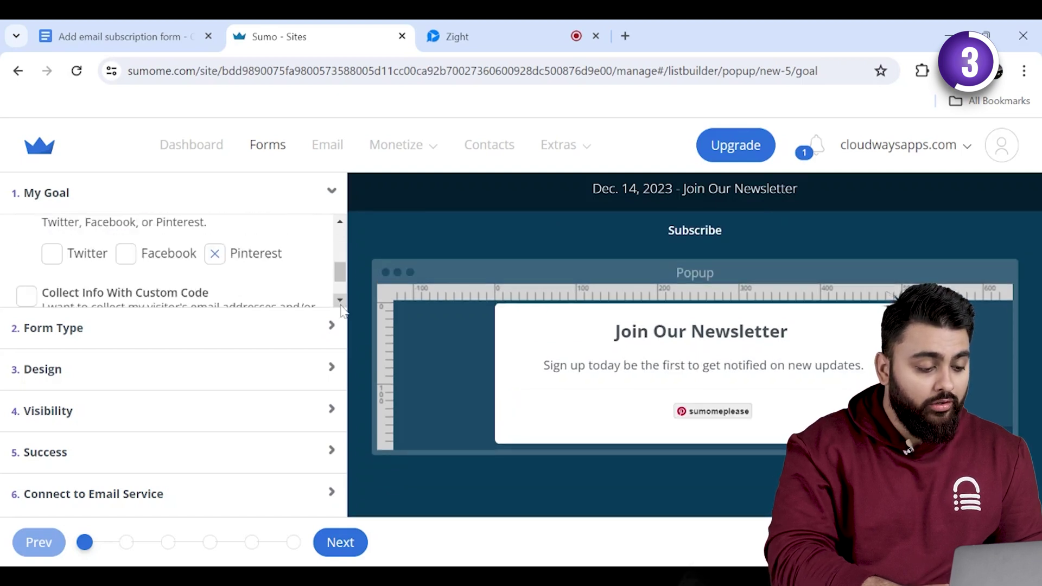
click(340, 300)
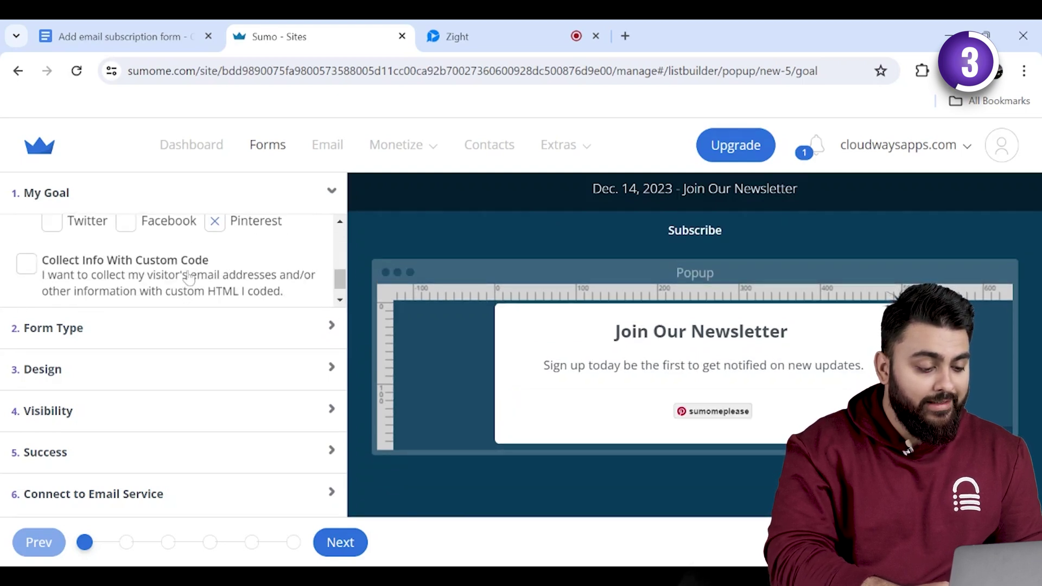
click(28, 265)
click(28, 266)
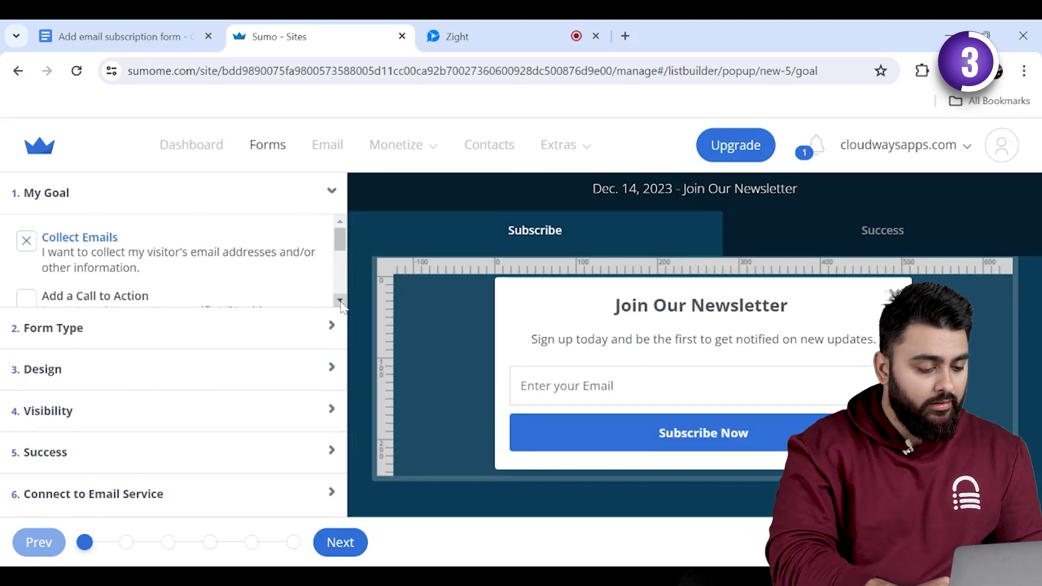
click(334, 328)
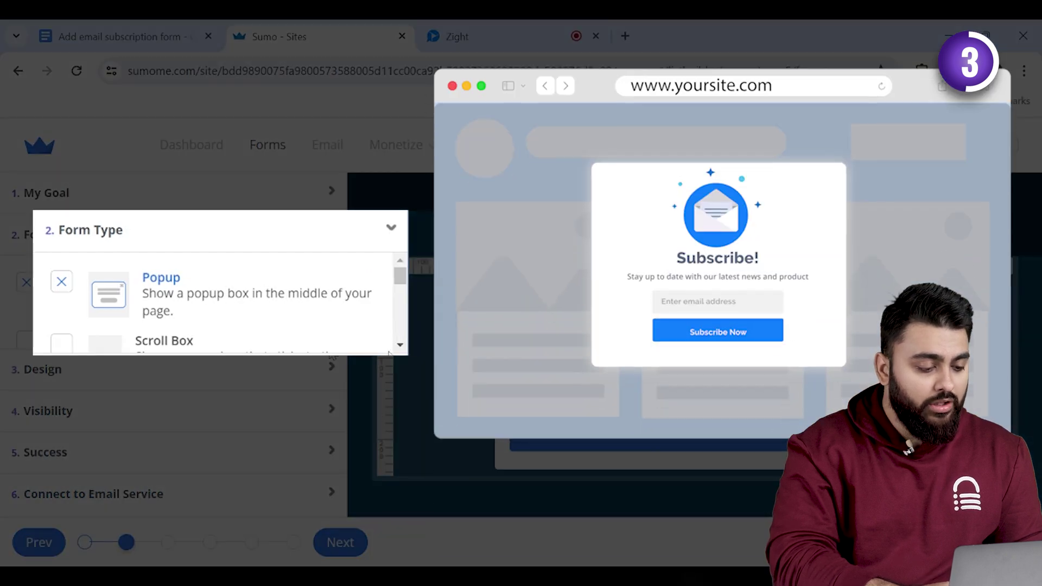
- Preview Scroll Box, Inline Form, Click Trigger Popup and Welcome Mat, then choose Smart Bar
scroll(26, 283, down, 3)
click(25, 283)
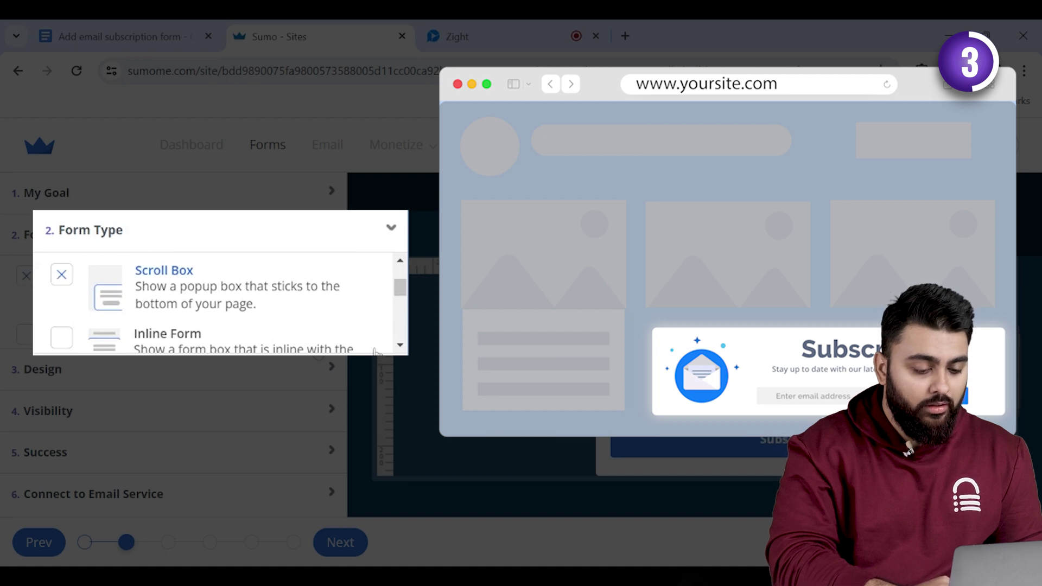
scroll(395, 348, down, 1)
click(63, 270)
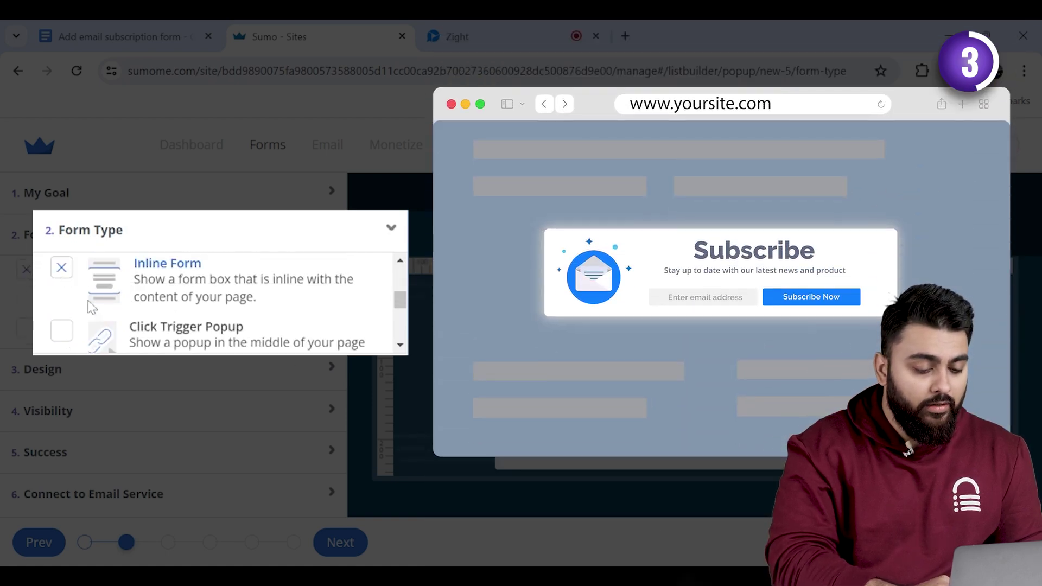
scroll(350, 348, down, 1)
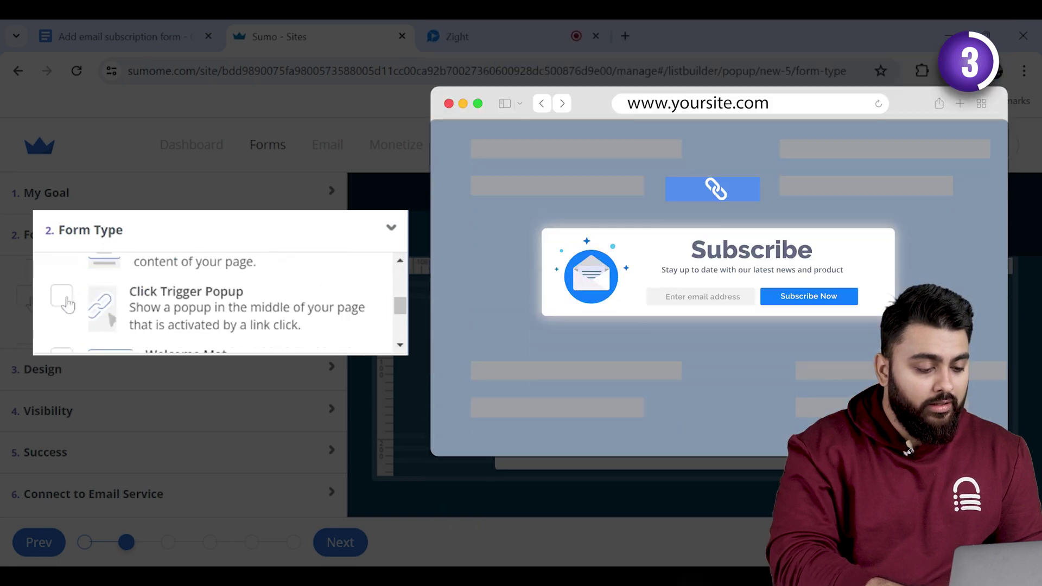
click(62, 296)
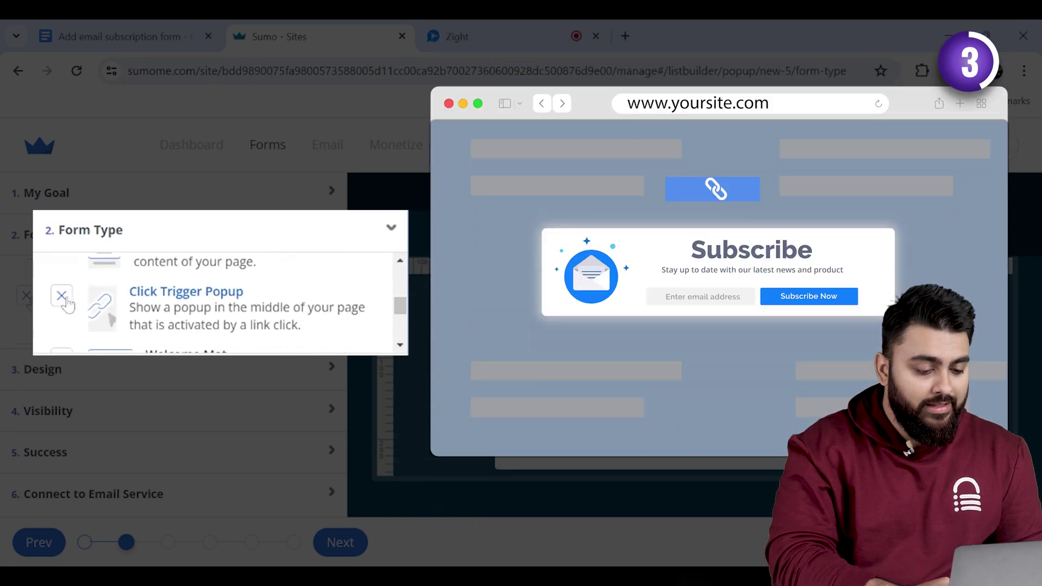
scroll(65, 304, down, 2)
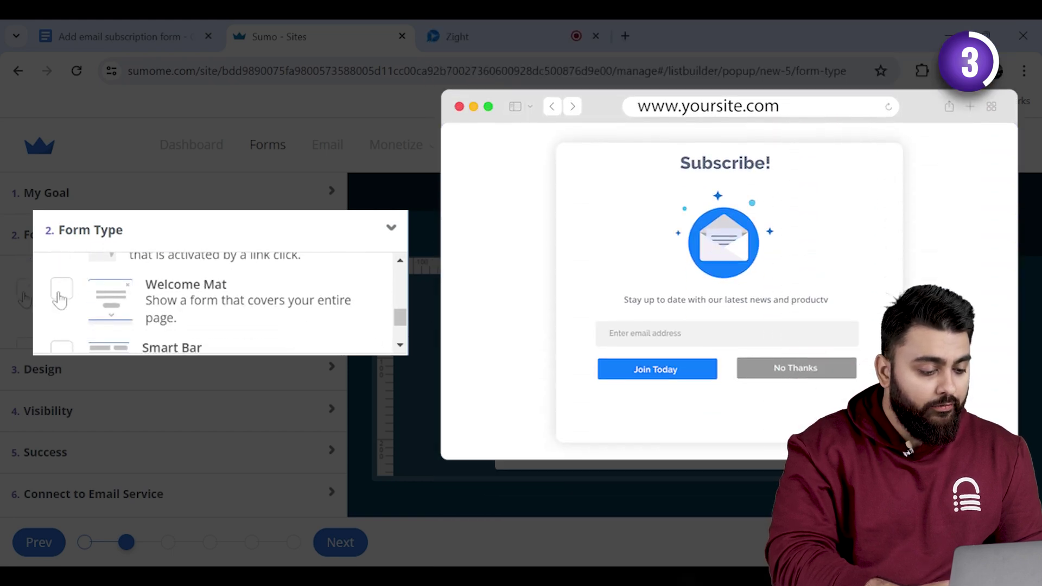
click(61, 293)
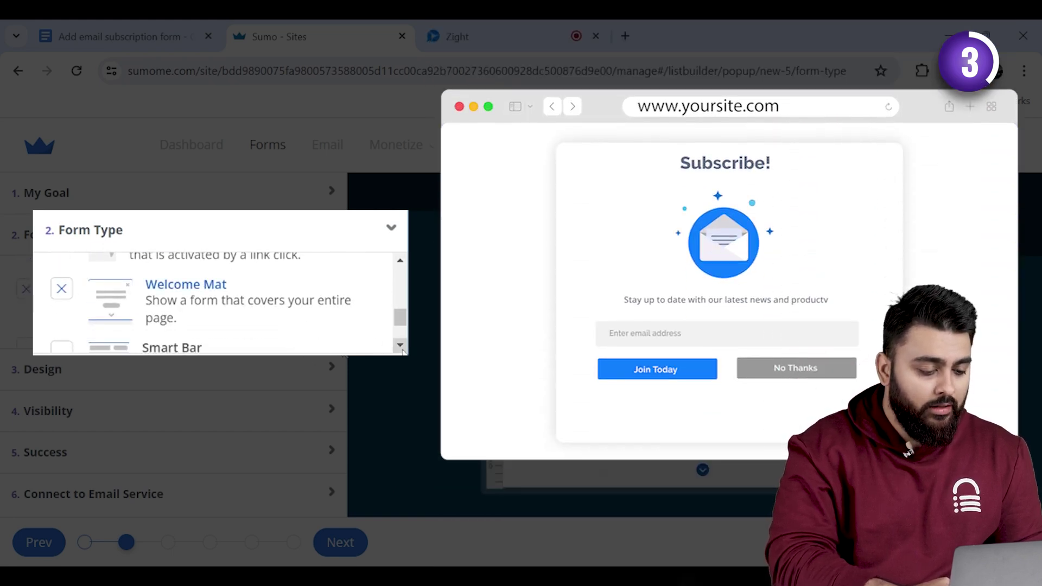
scroll(72, 291, down, 2)
click(69, 288)
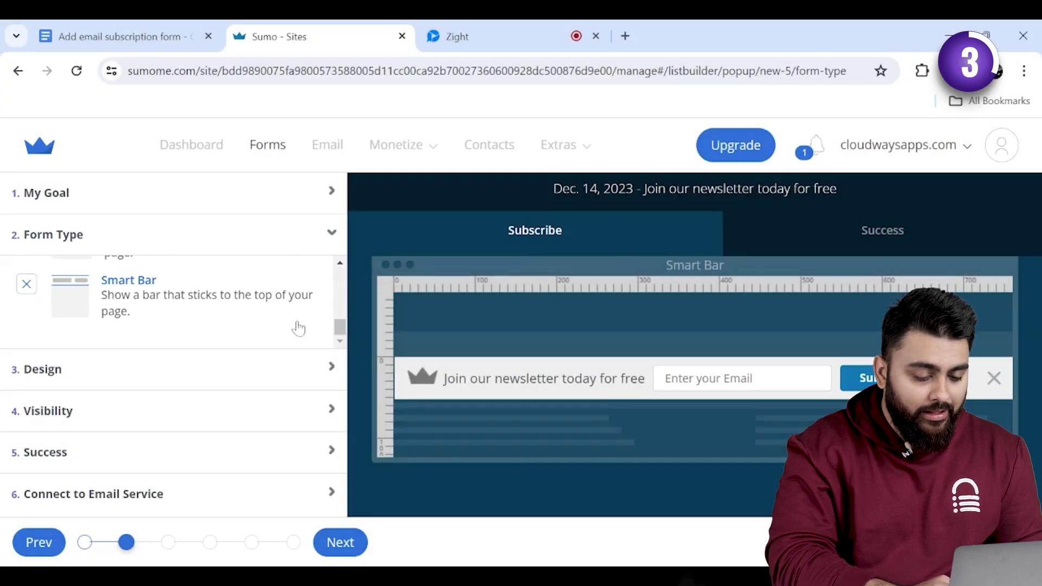
- Switch the form's Design > Visibility setting to Manual Mode
click(326, 376)
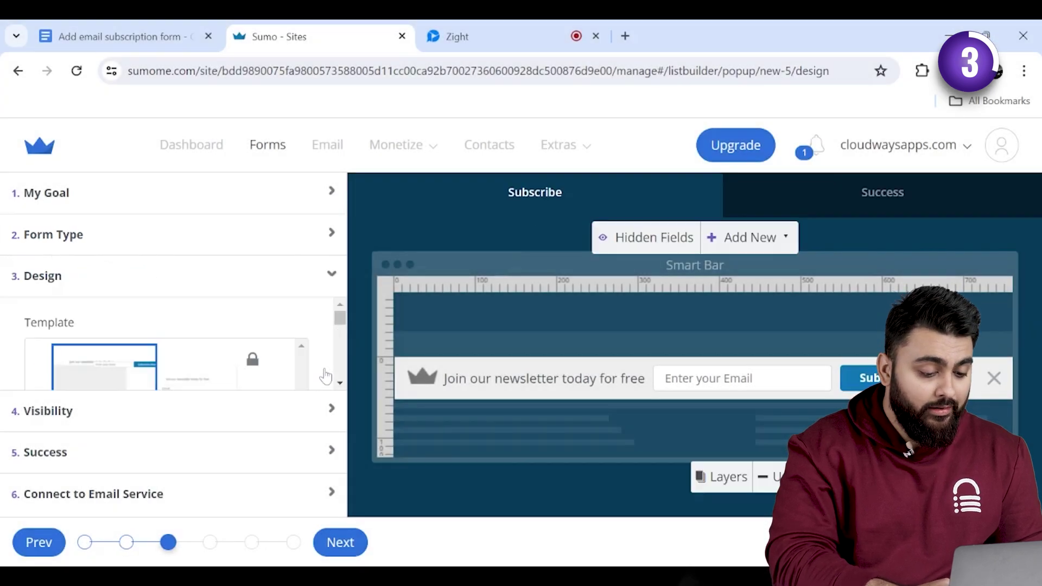
scroll(341, 388, down, 3)
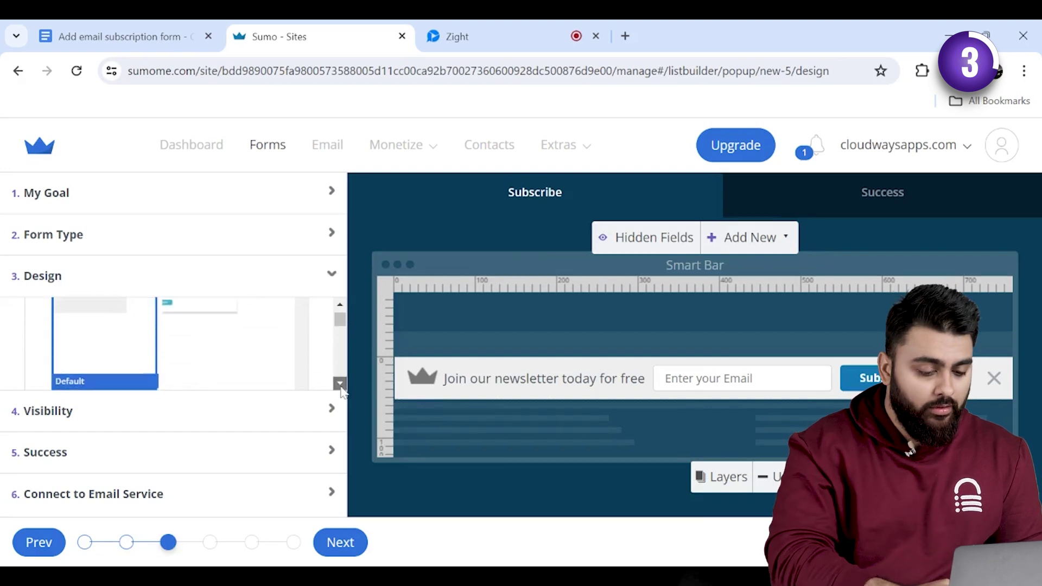
click(309, 411)
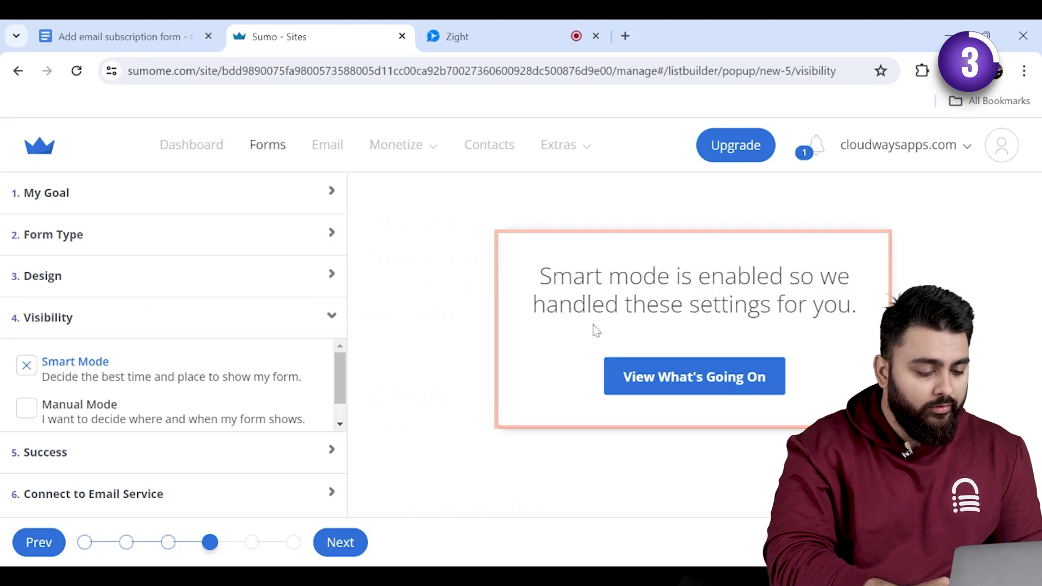
click(174, 424)
scroll(597, 326, down, 3)
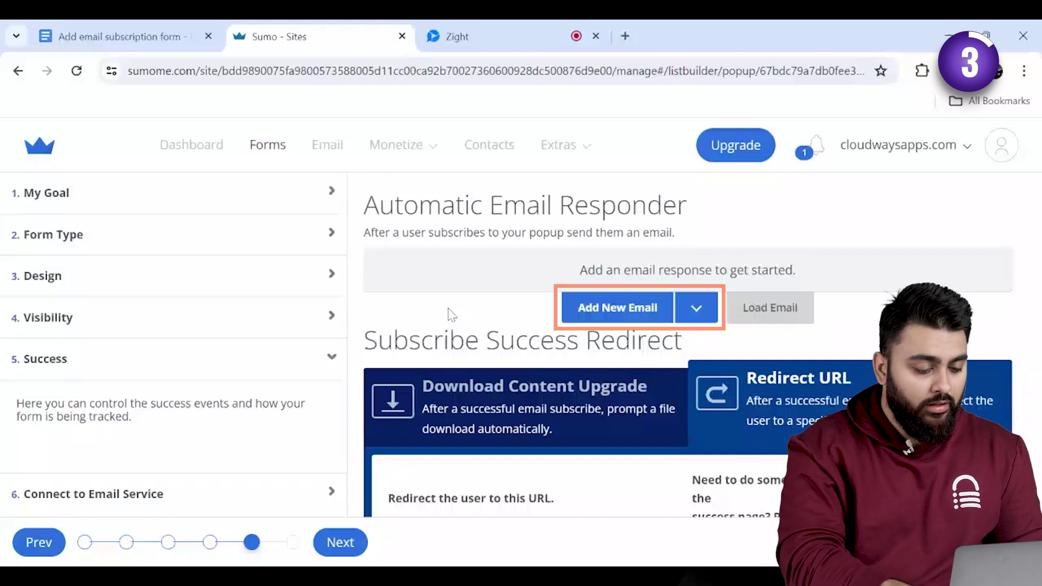
- Finish the 'Welcome To Aromatica Coffee' auto-responder email details and save the email
text(O)
text(o Aromatica C)
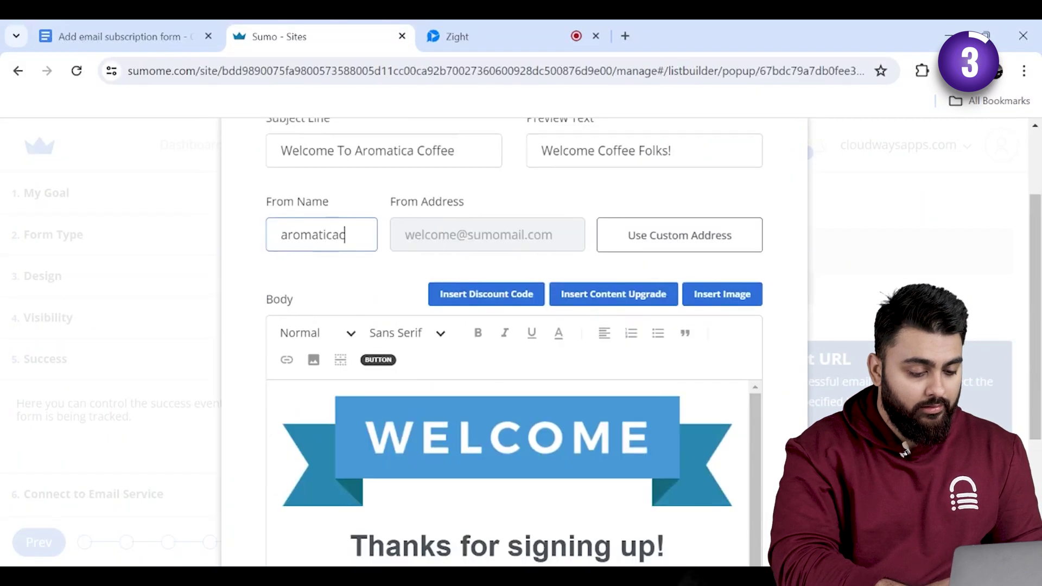
text(offee)
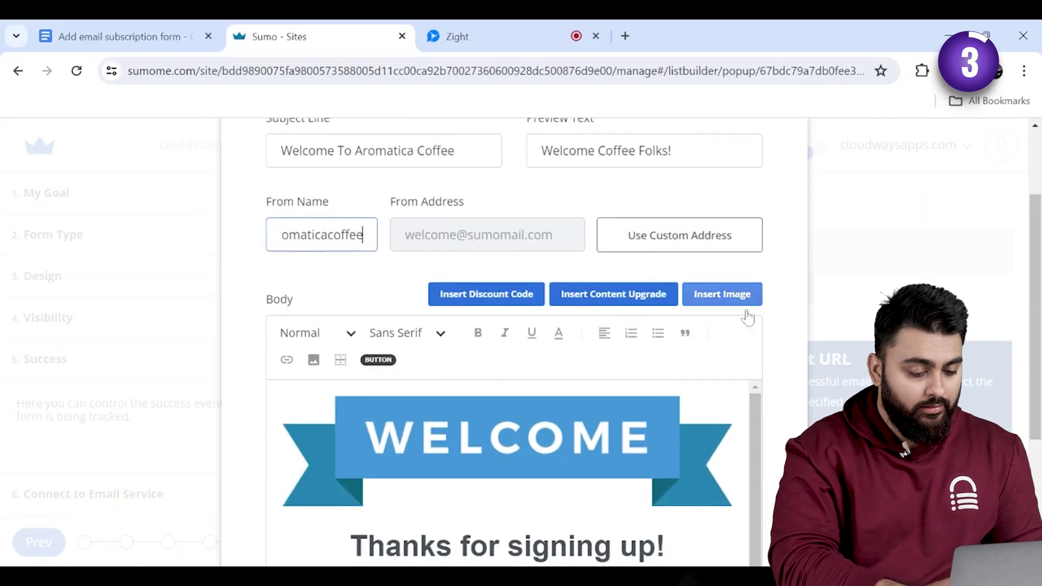
scroll(999, 299, down, 4)
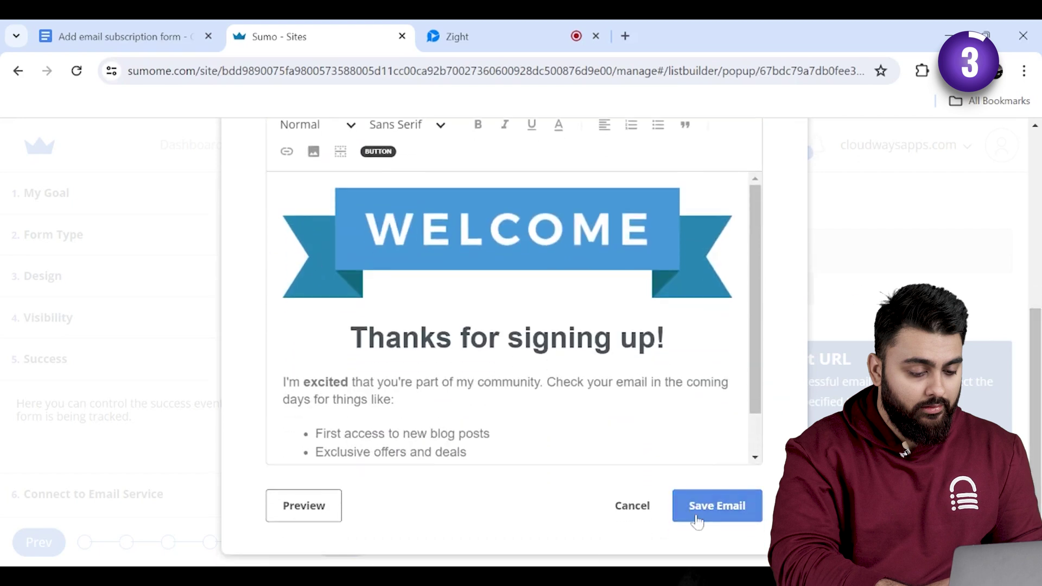
click(701, 517)
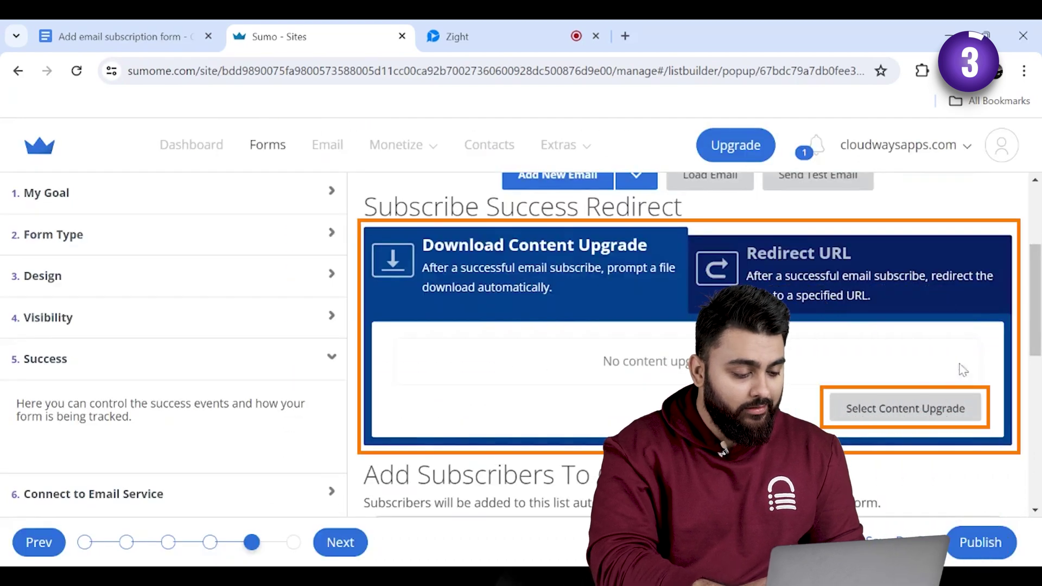
- Attach deal.jpg as the download file and redirect subscribers to the pasted wp-admin URL
click(692, 378)
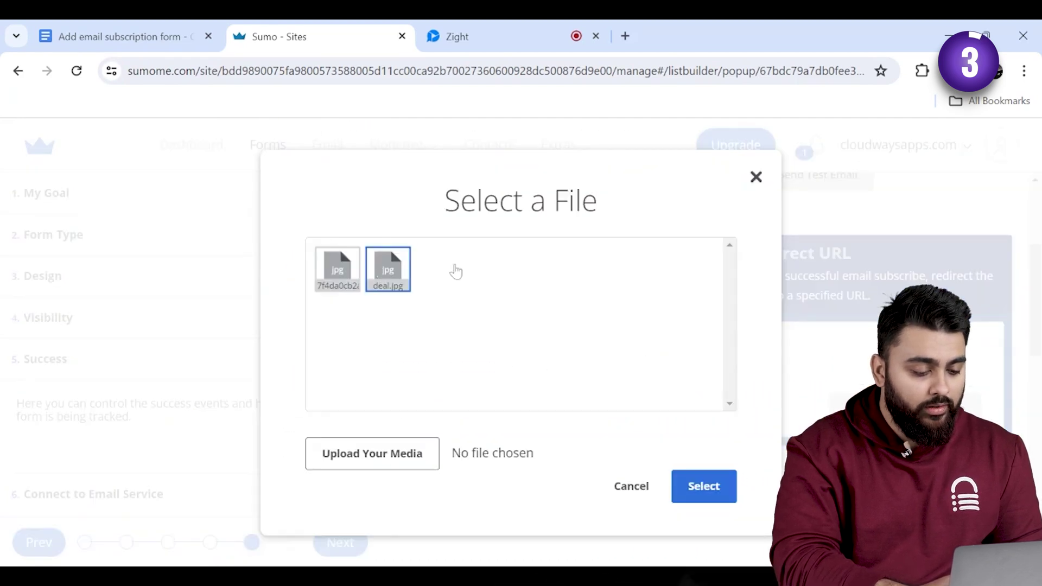
click(706, 497)
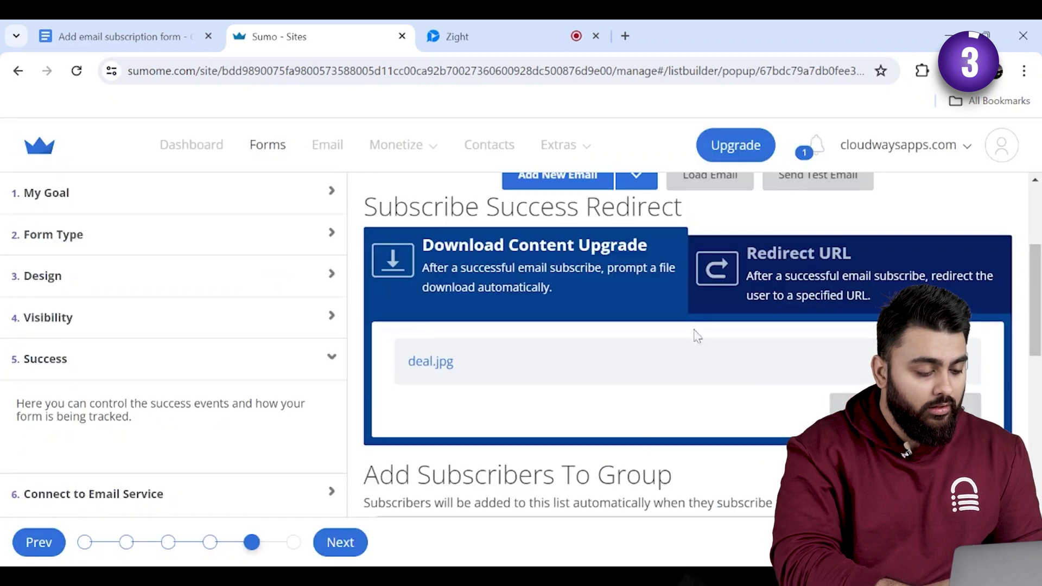
click(804, 283)
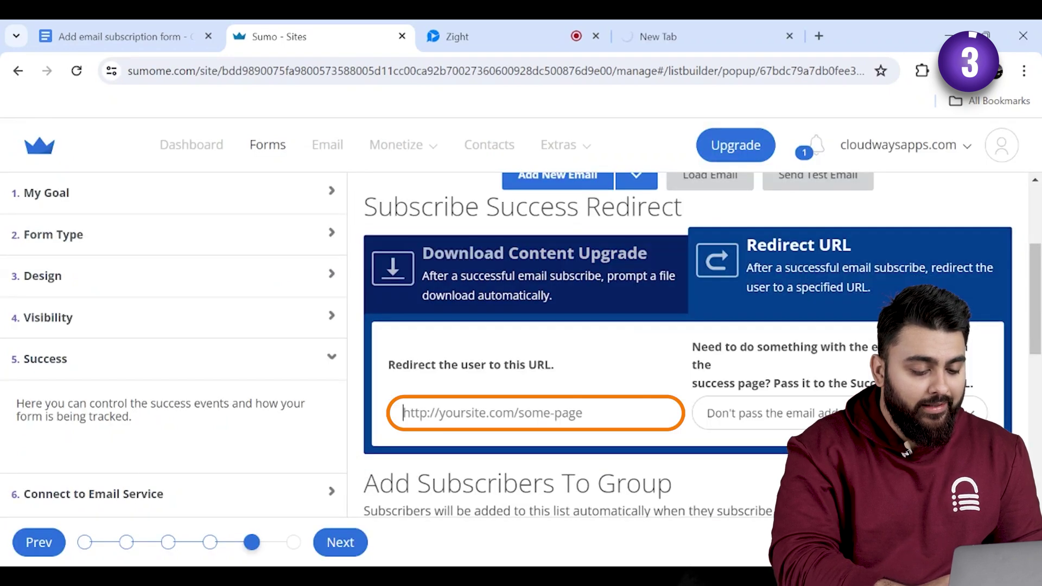
key(ctrl+v)
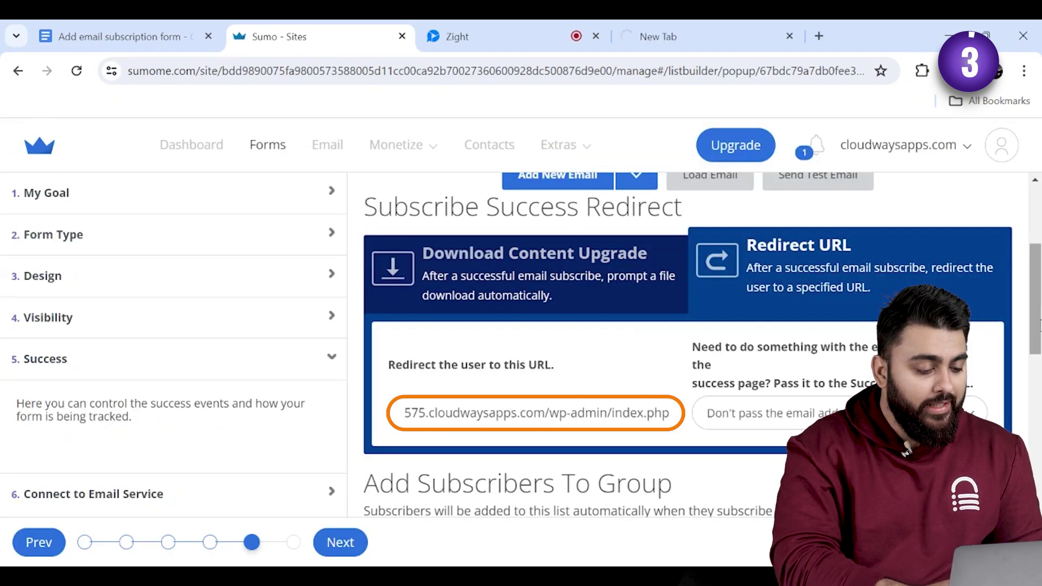
scroll(684, 342, down, 7)
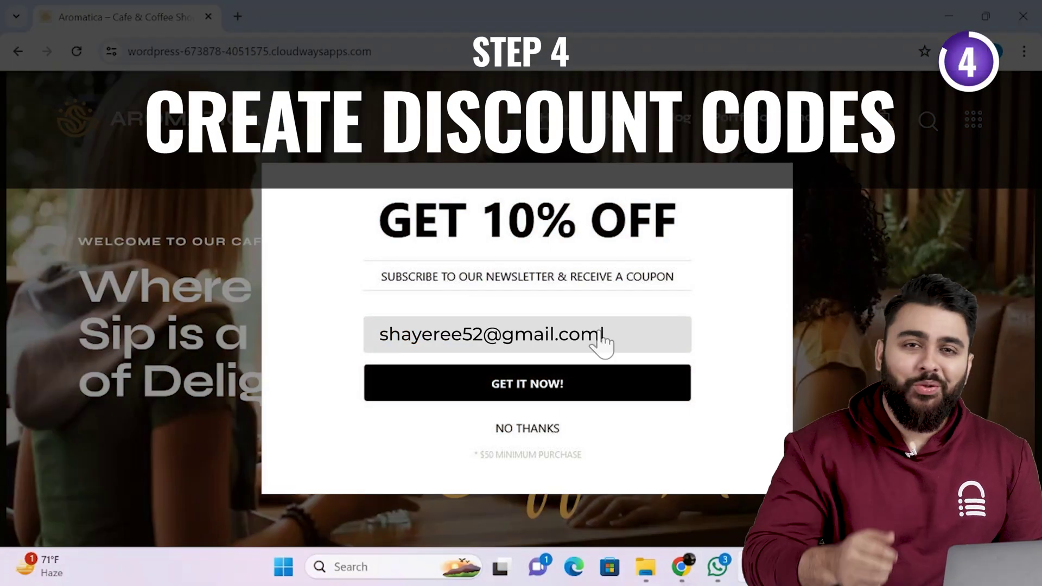
- Submit the live popup as a test, then go to Sumo's Monetize > Discounts page
click(543, 384)
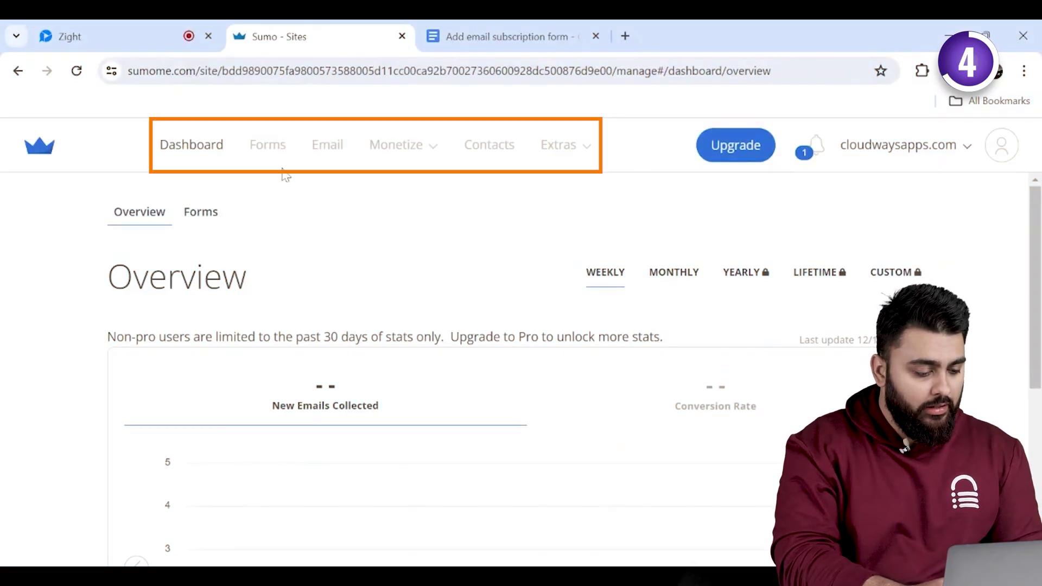
mouse_move(395, 153)
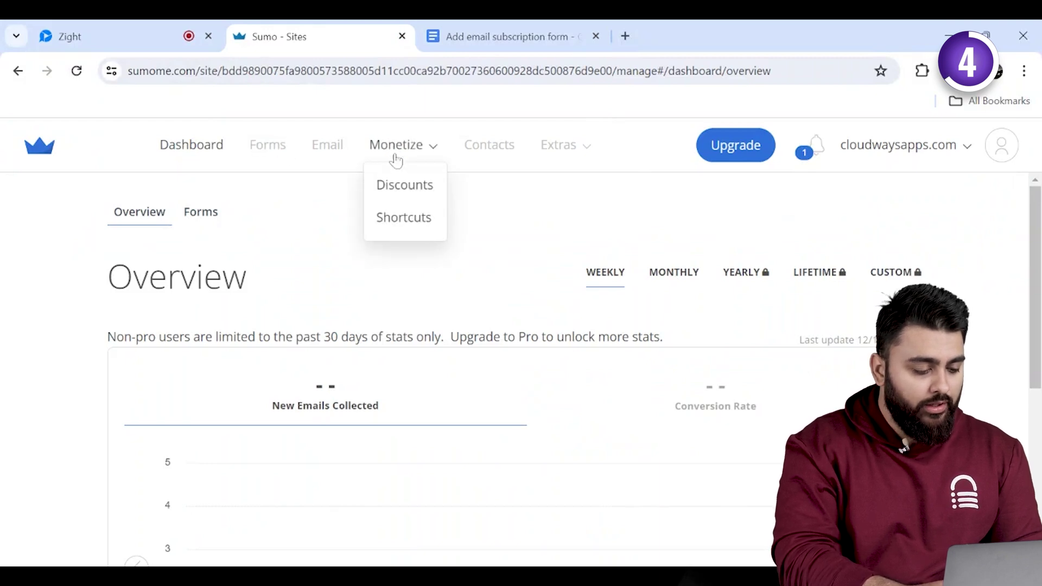
click(402, 193)
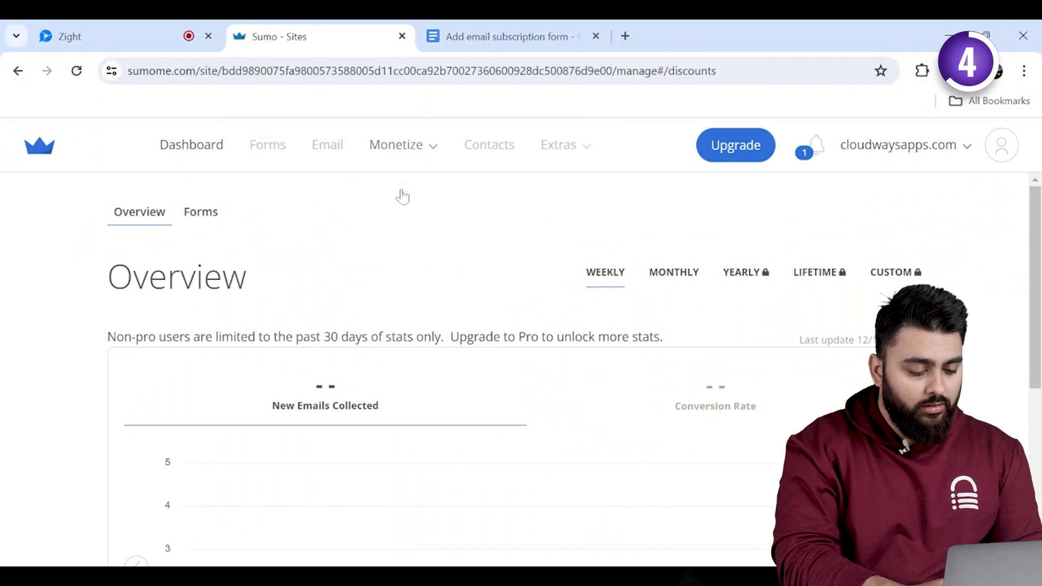
- Create and save the Take10%OFF discount campaign with prefix Take10OFF and 100 codes
click(382, 225)
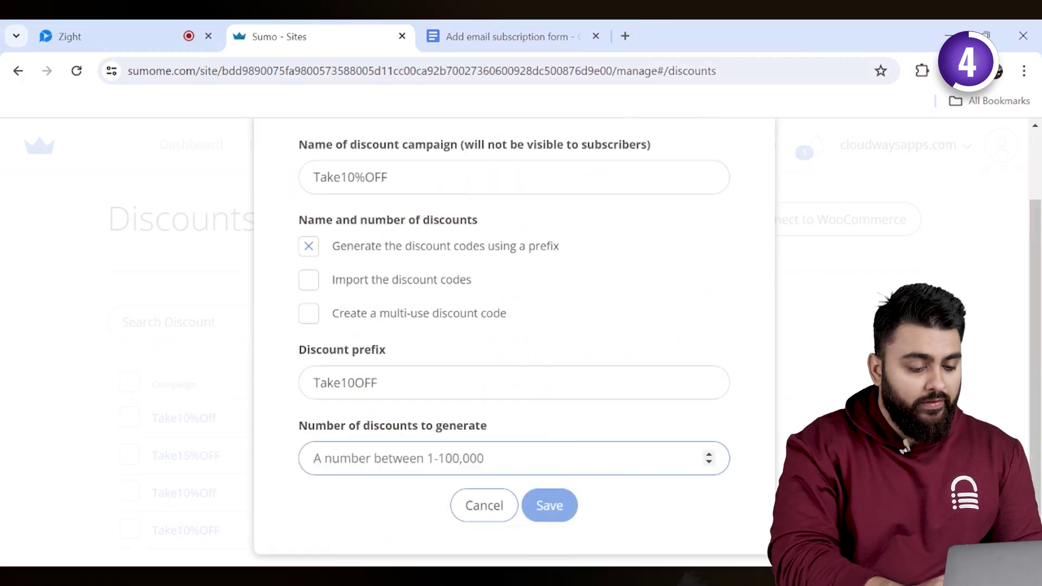
text(100)
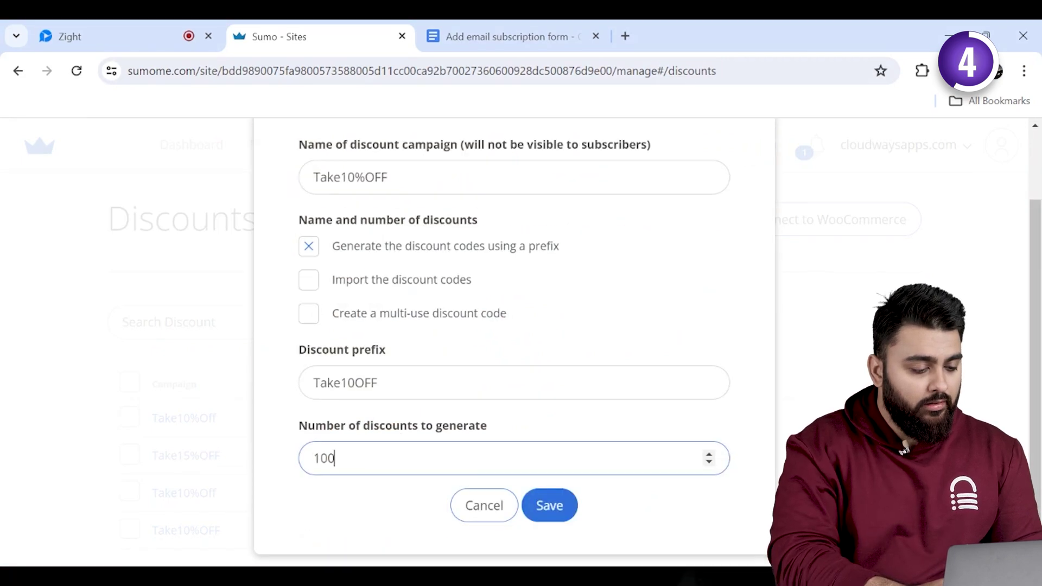
click(546, 503)
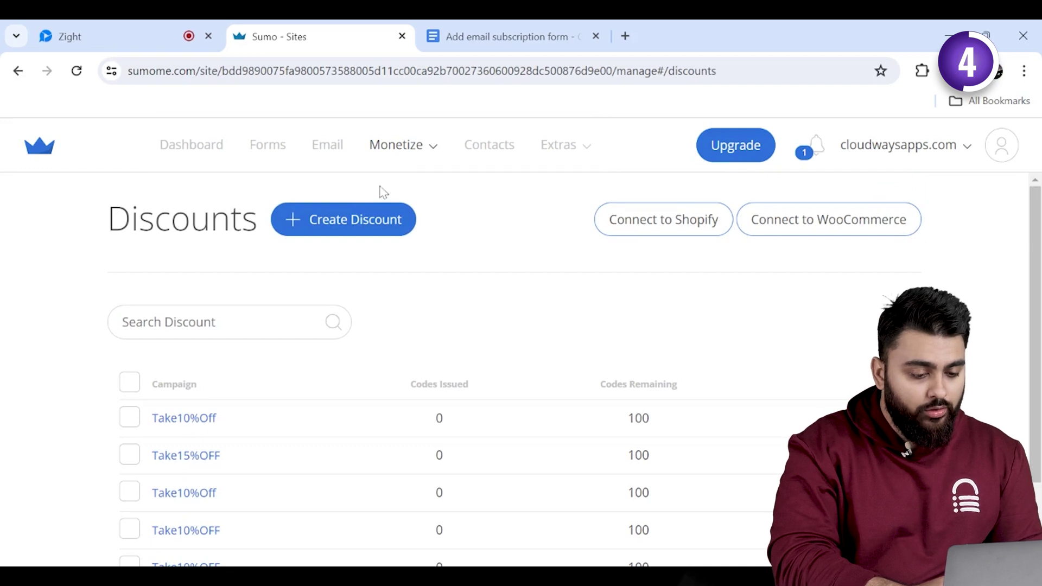
- Open the Dec. 14, 2023 - Join Our Newsletter form from the Forms list in the editor
click(283, 153)
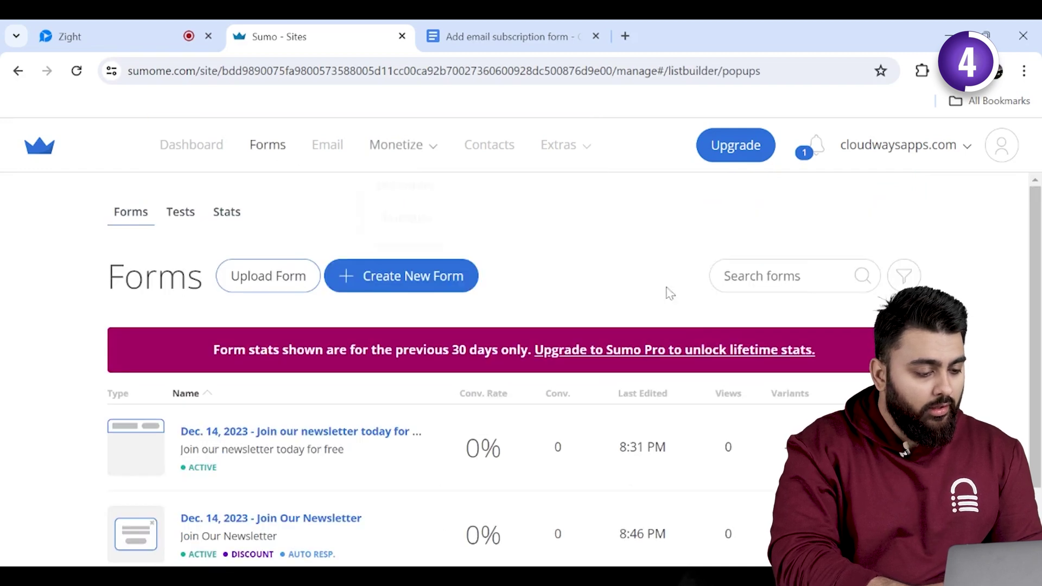
scroll(988, 291, down, 1)
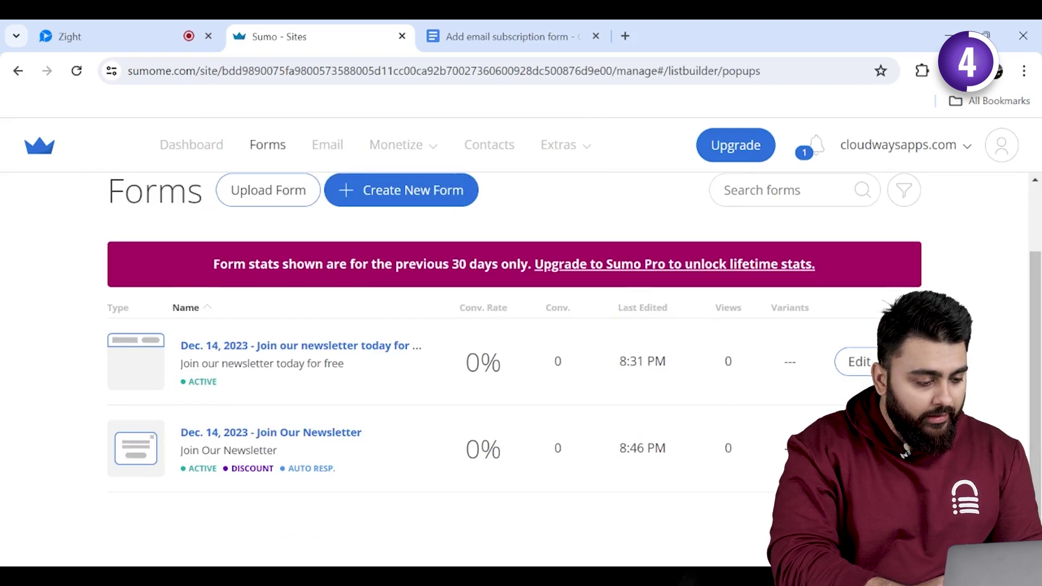
click(261, 439)
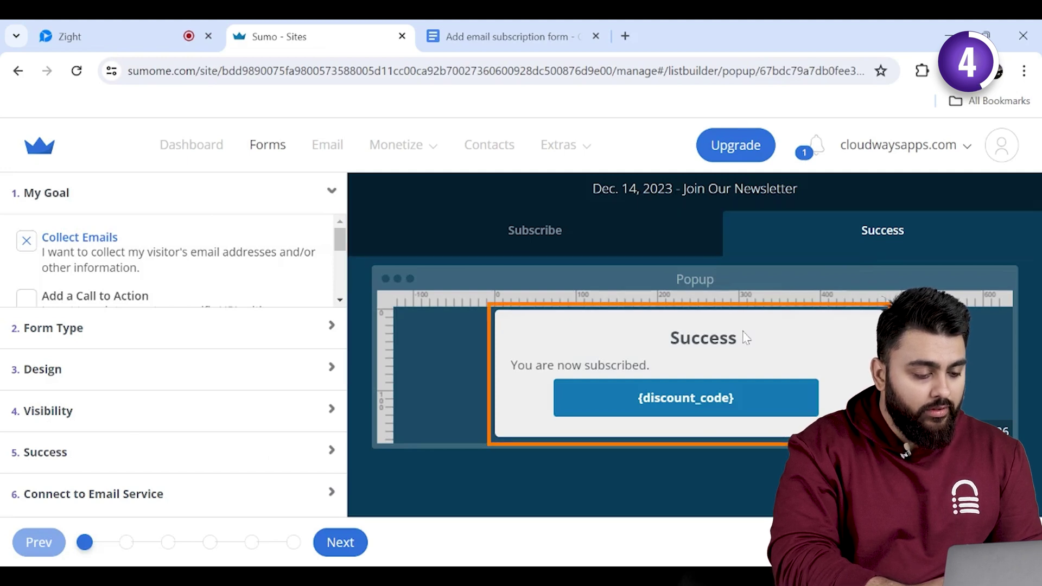
- Delete the Success heading and the old discount code button from the success screen
click(781, 397)
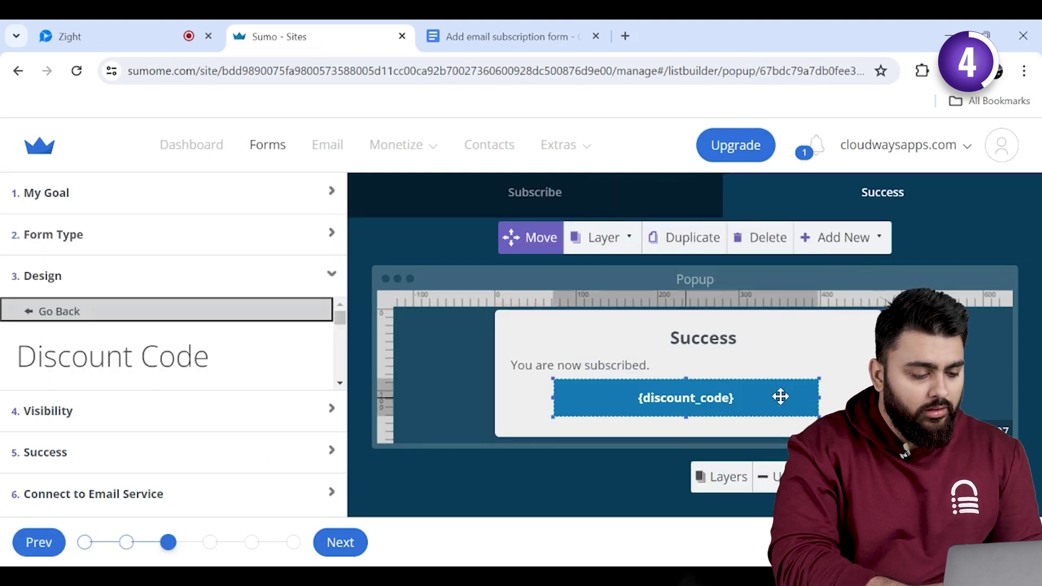
click(703, 337)
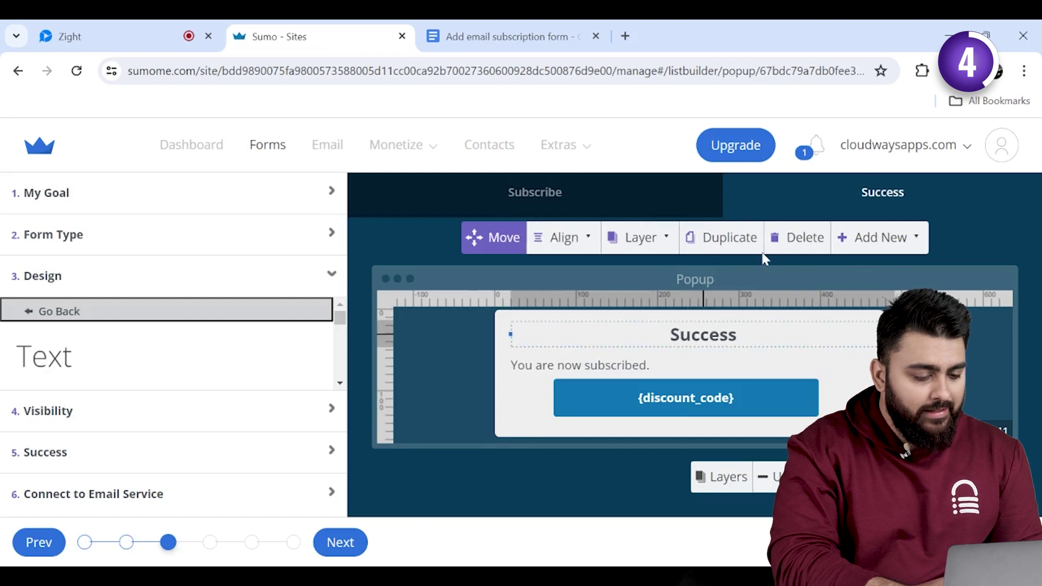
click(798, 237)
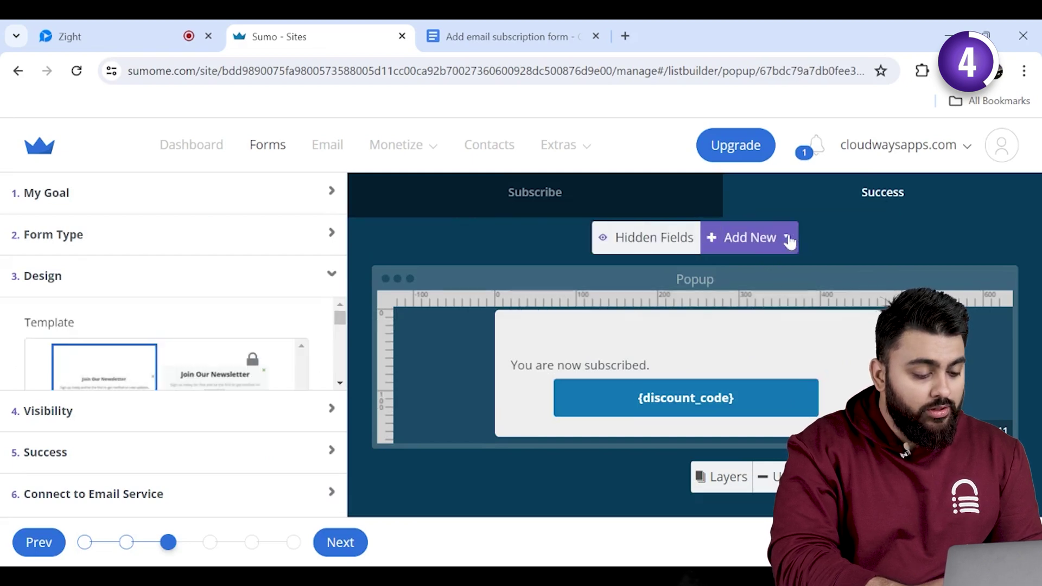
click(727, 403)
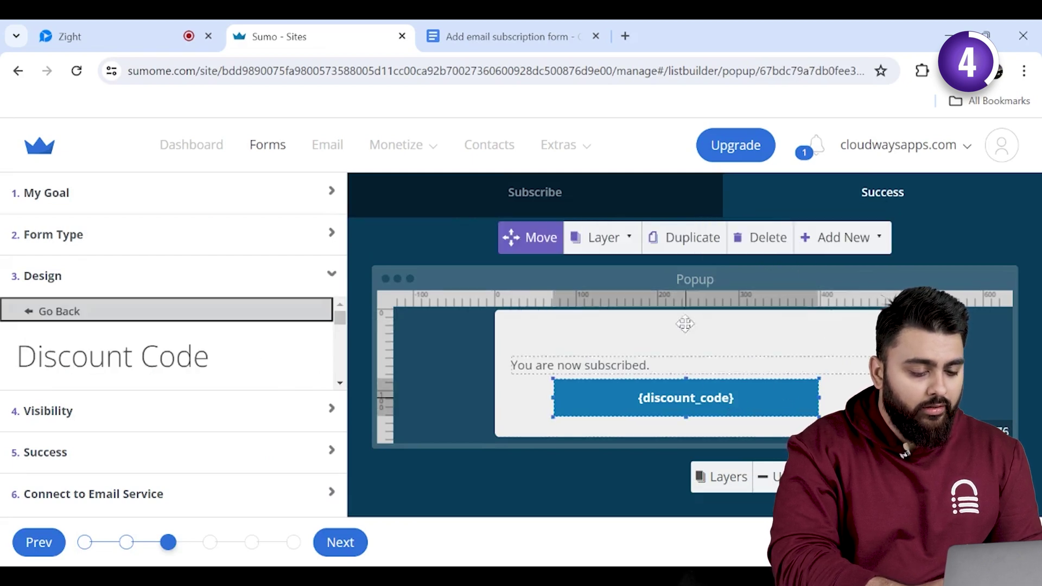
click(768, 239)
- Add a new Discount Code element and place it below 'You are now subscribed.'
click(757, 247)
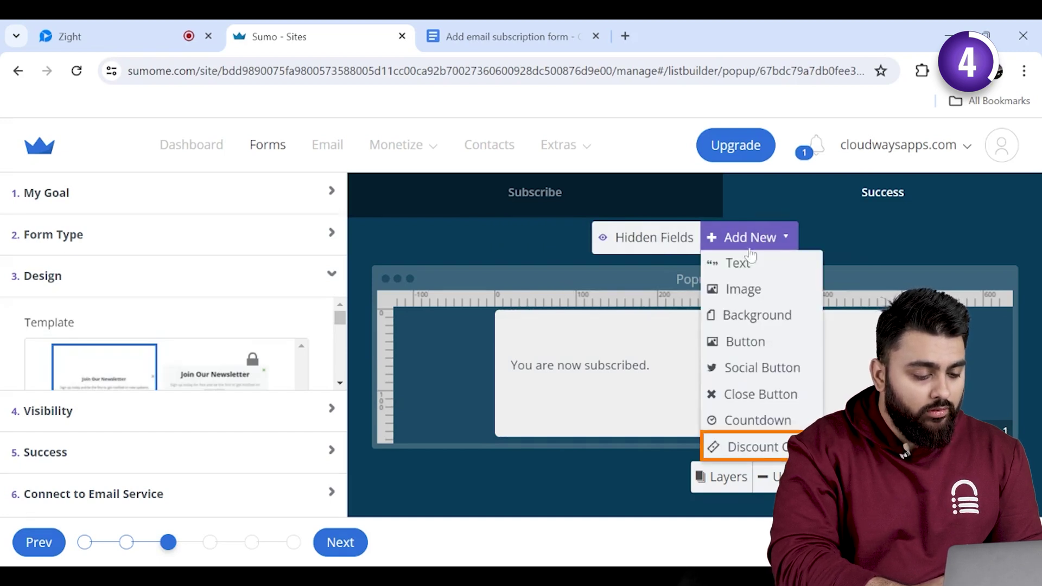
click(752, 446)
drag(675, 377, 698, 402)
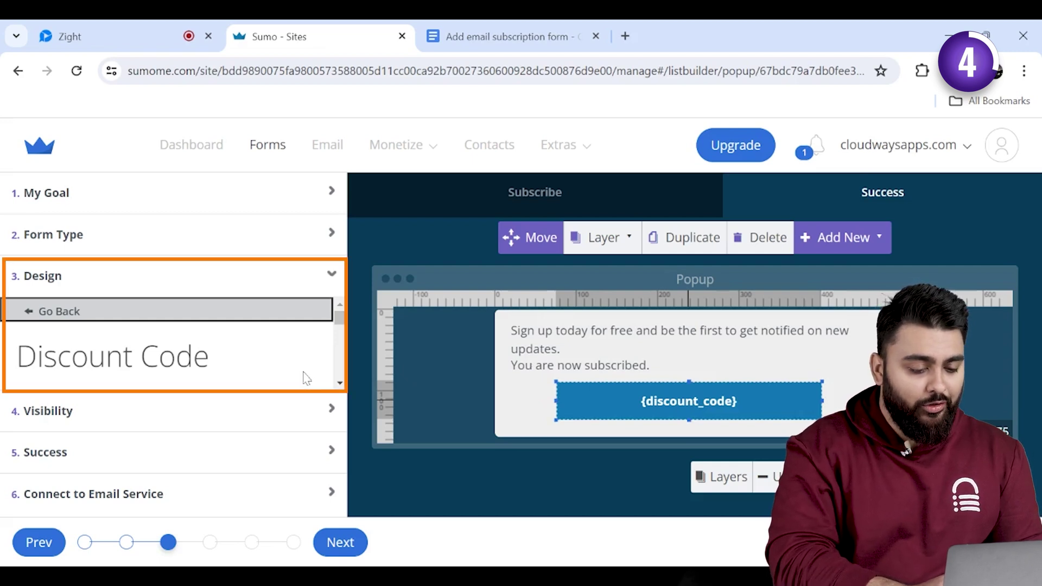
- Assign the Take15%OFF discount to the popup's discount code element, then view Visibility settings
click(341, 385)
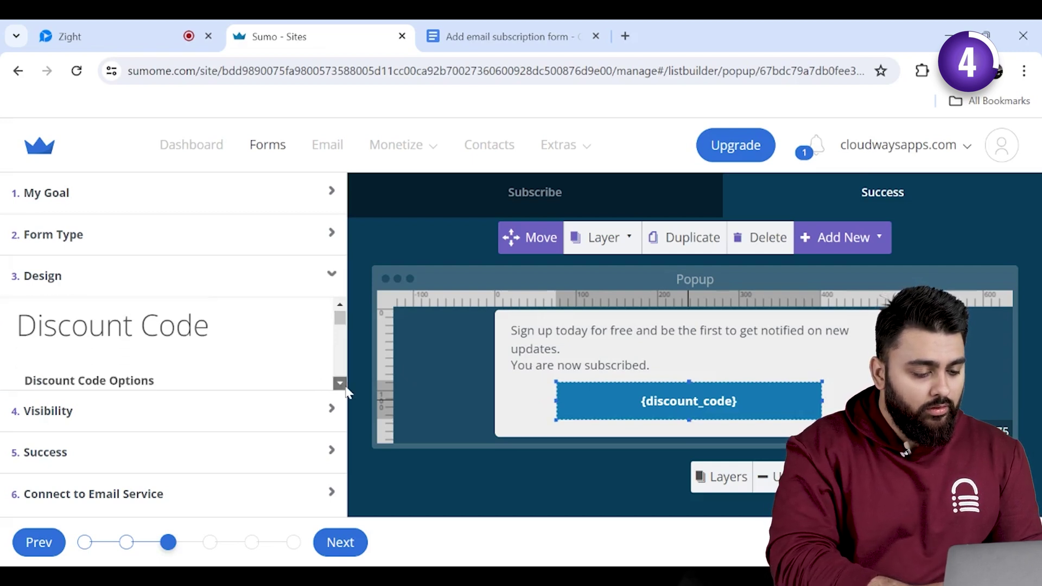
click(341, 384)
scroll(345, 387, down, 1)
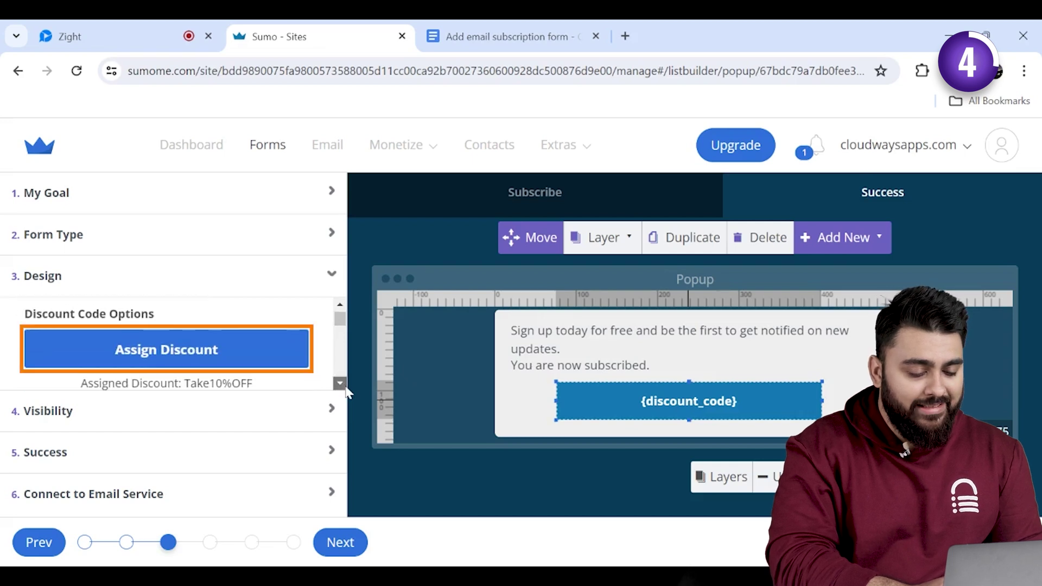
click(232, 361)
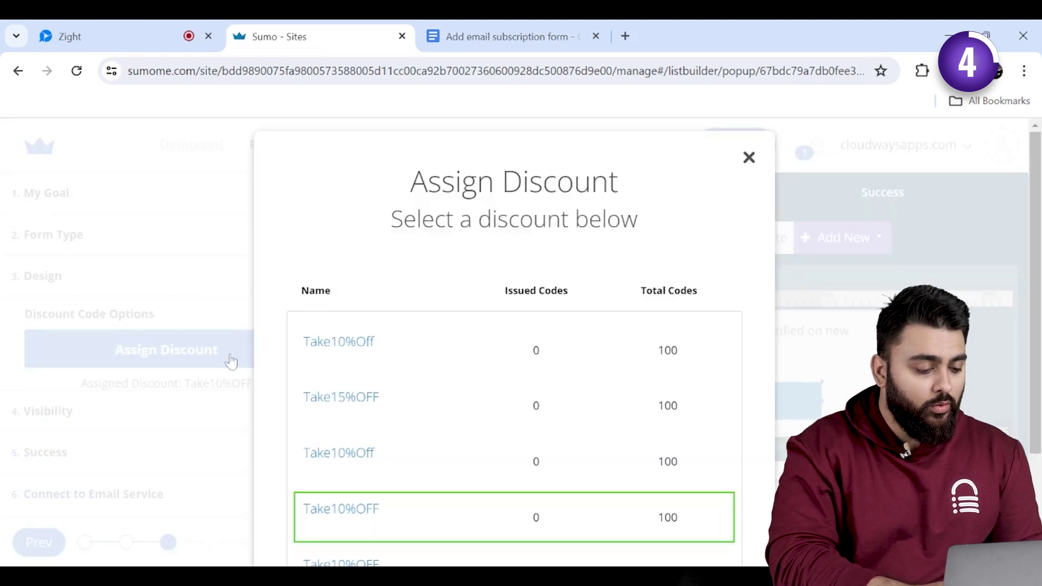
click(505, 394)
scroll(708, 505, down, 3)
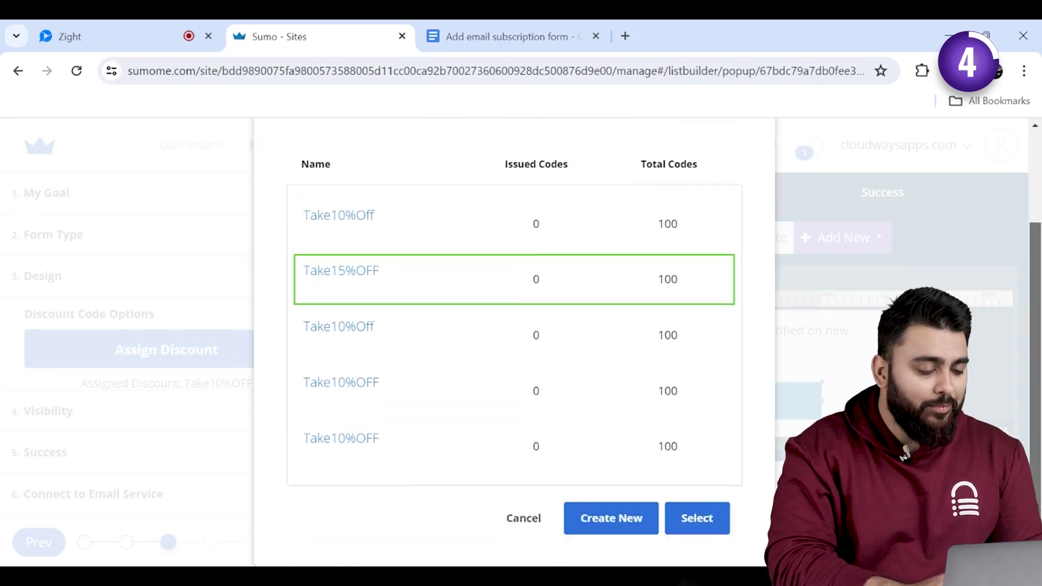
click(708, 504)
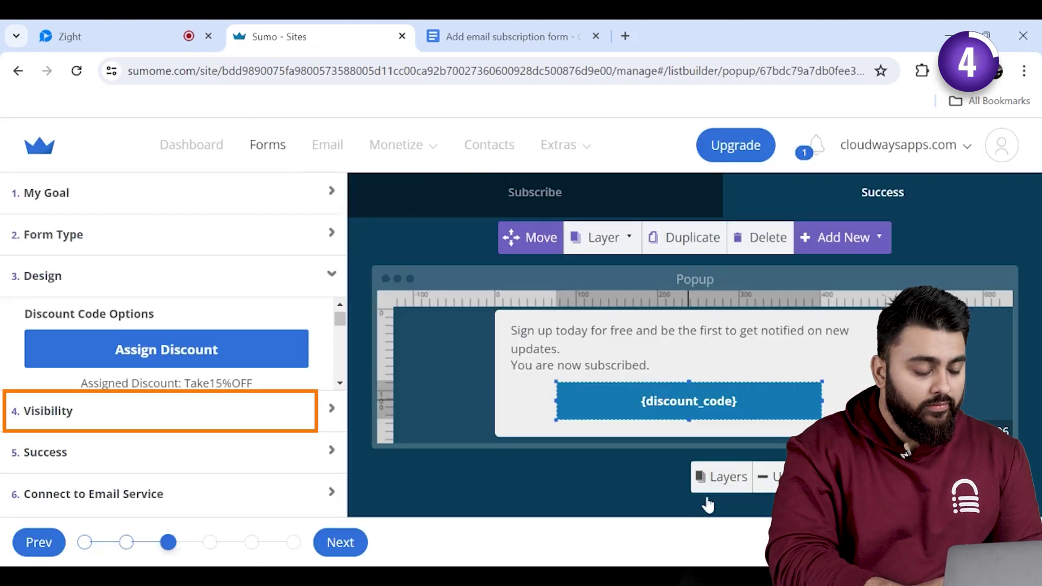
click(274, 407)
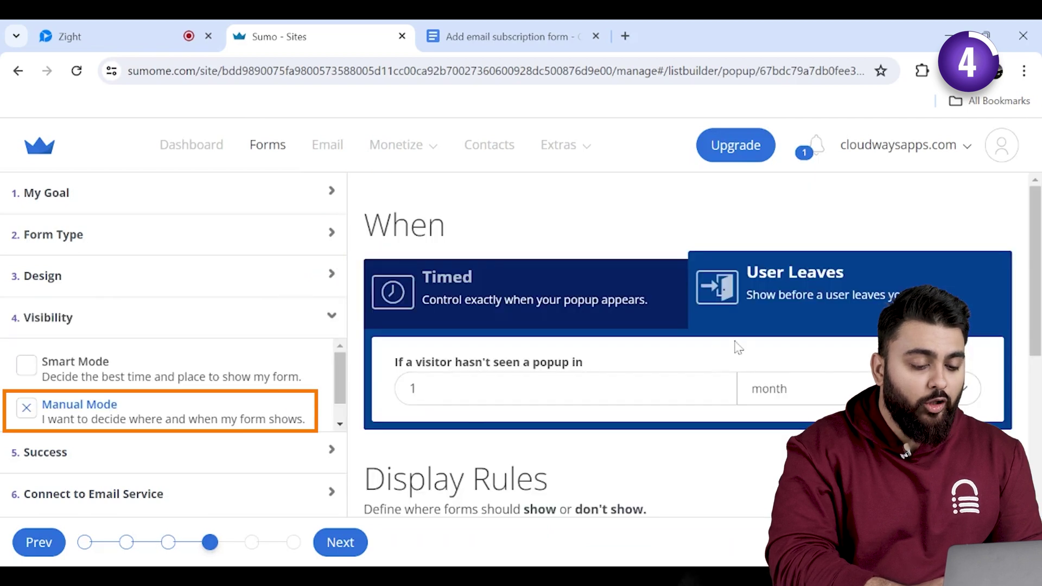
- Insert a {Take10%OFF} discount code placeholder into the welcome email and save it
click(204, 462)
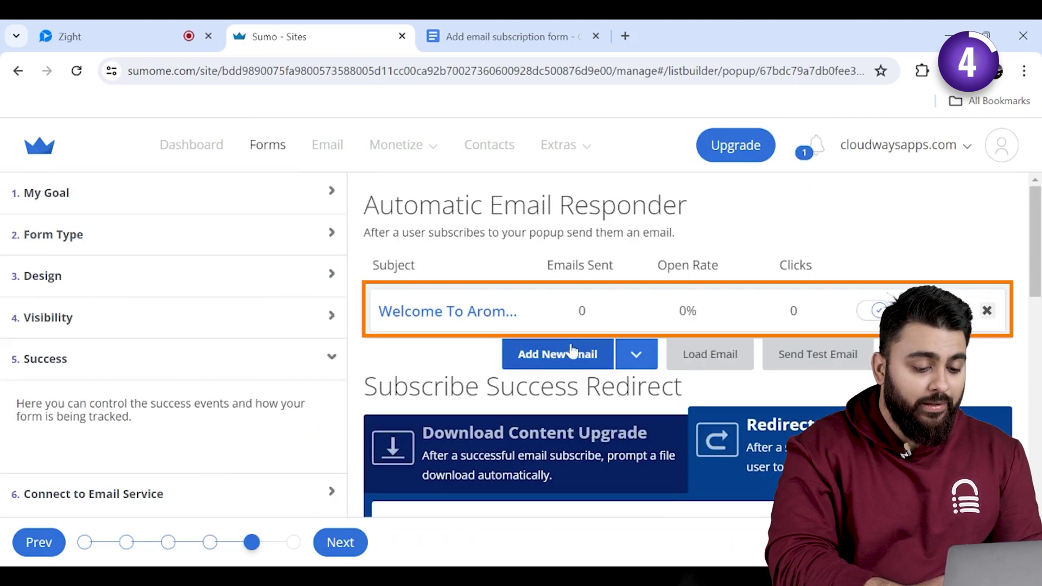
click(461, 313)
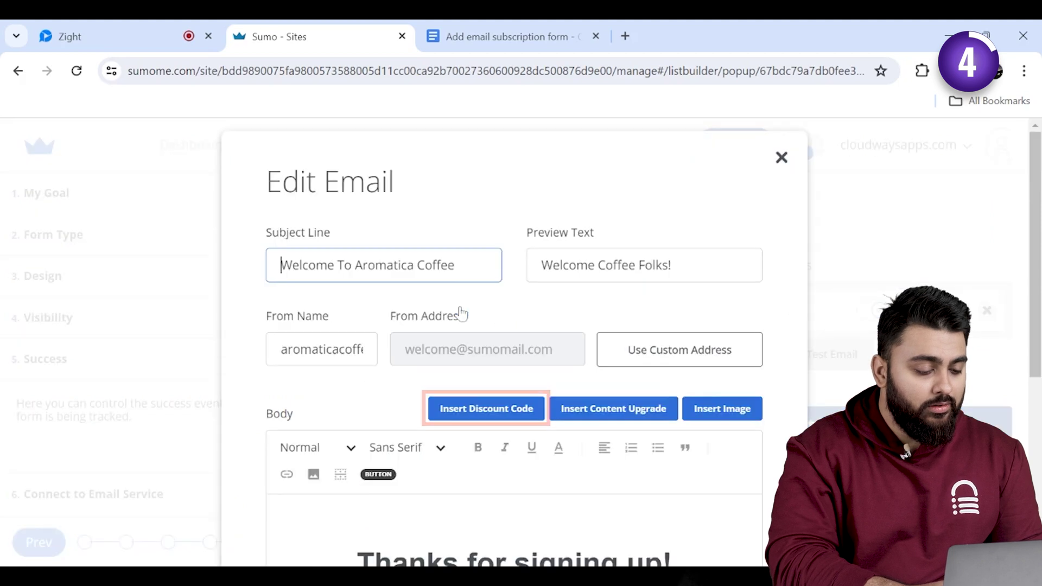
click(500, 416)
key(BackSpace)
key(BackSpace)
key(BackSpace)
key(BackSpace)
key(BackSpace)
key(BackSpace)
text(Take10%OFF)
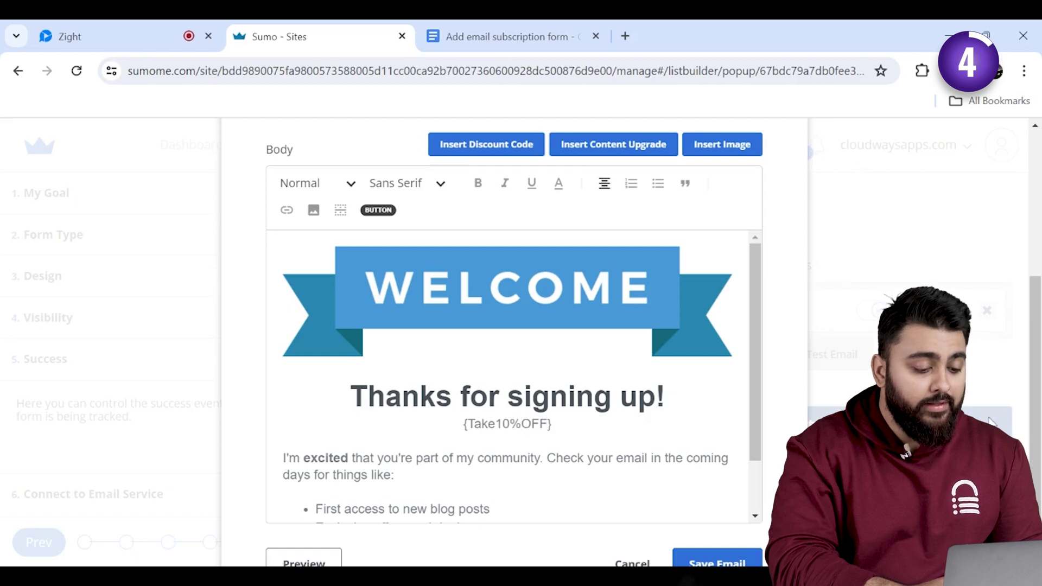
scroll(1033, 426, down, 1)
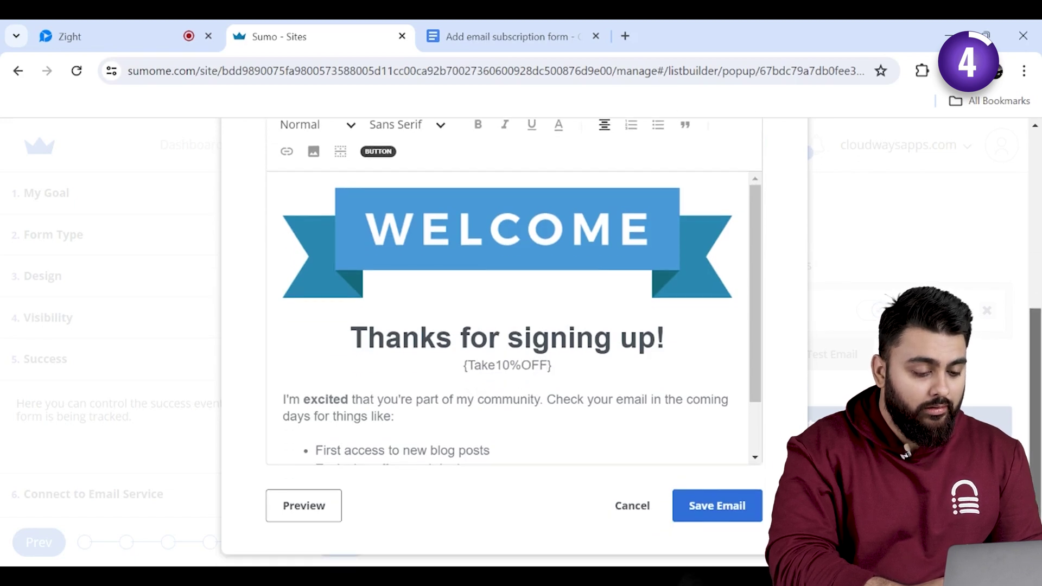
click(729, 508)
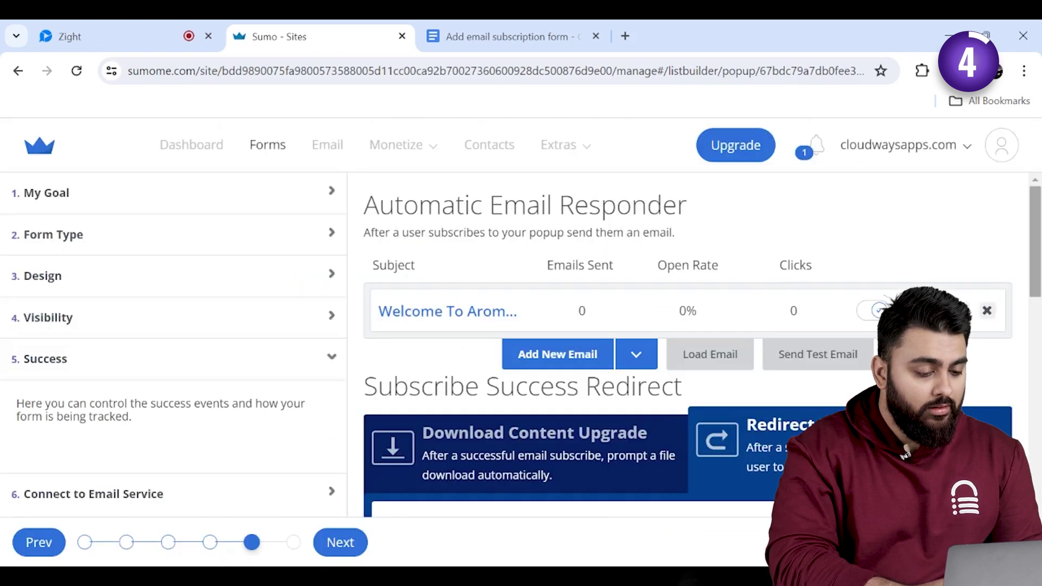
click(553, 406)
- Save the updated newsletter form with Update
scroll(688, 342, down, 10)
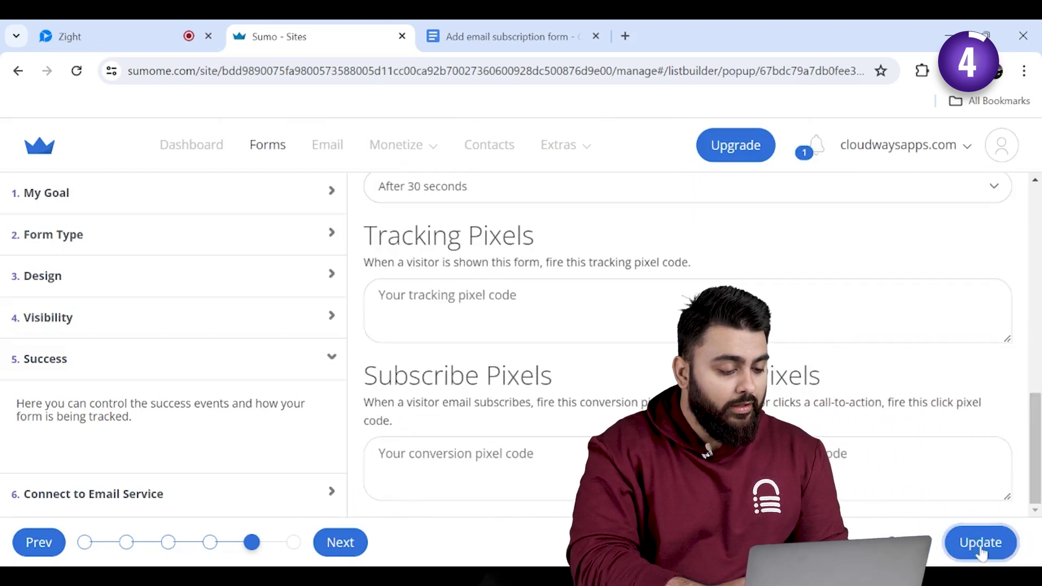
click(981, 545)
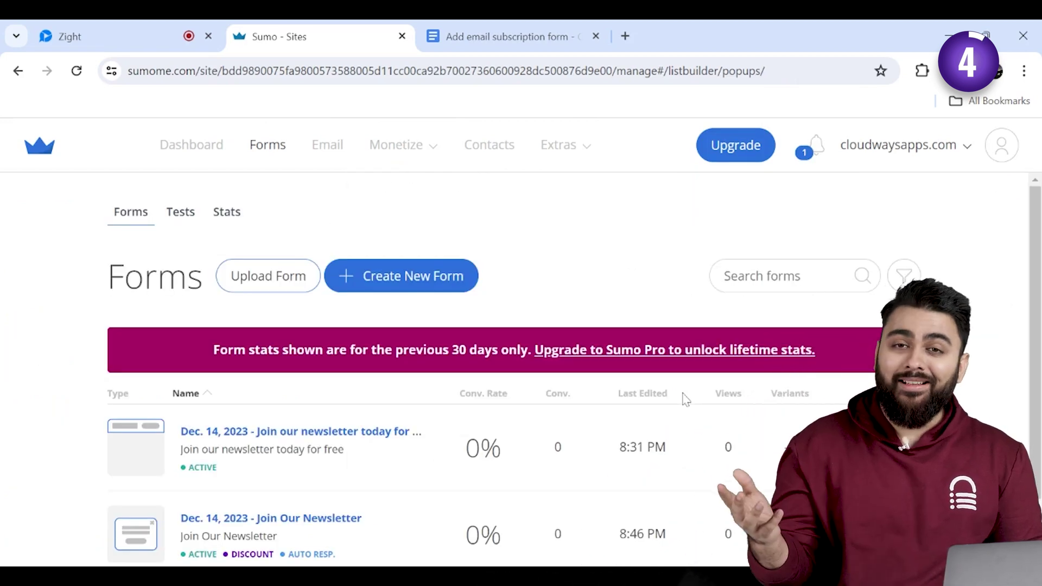
scroll(574, 386, down, 2)
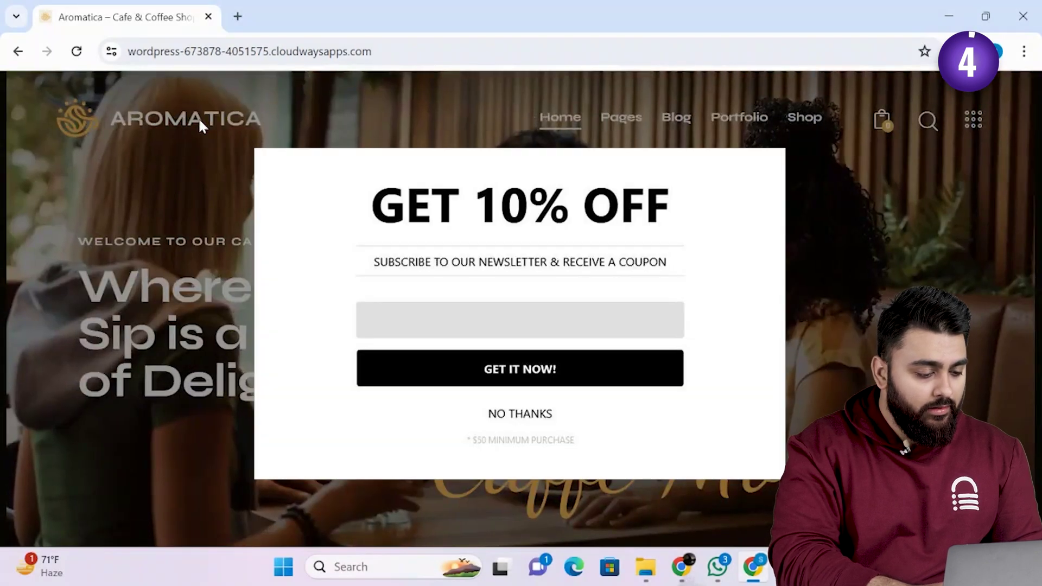
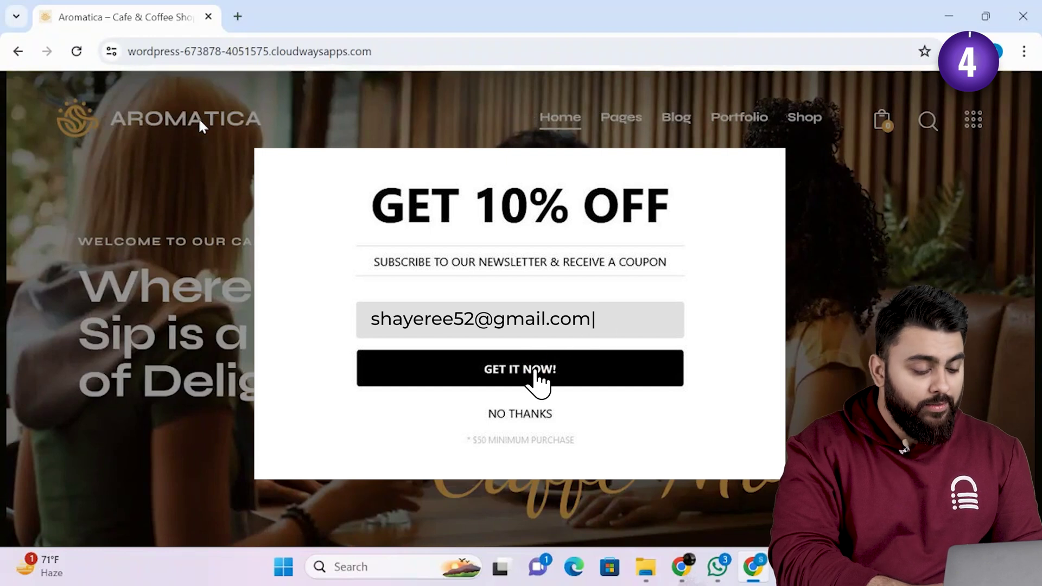
- Subscribe a test email address through the live GET 10% OFF popup
click(534, 372)
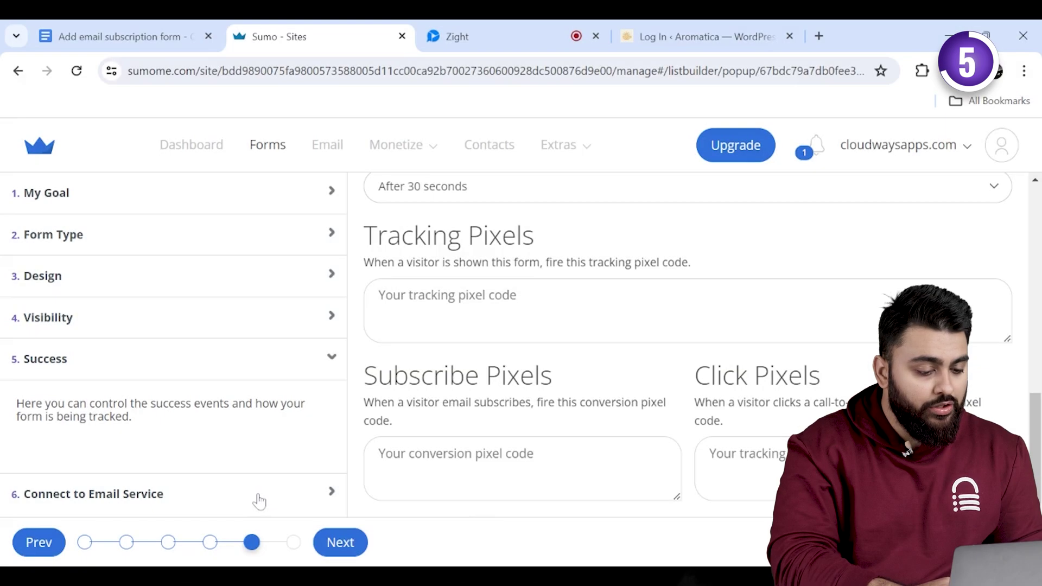
- Find SendFox among the email service options and start its connection
click(259, 502)
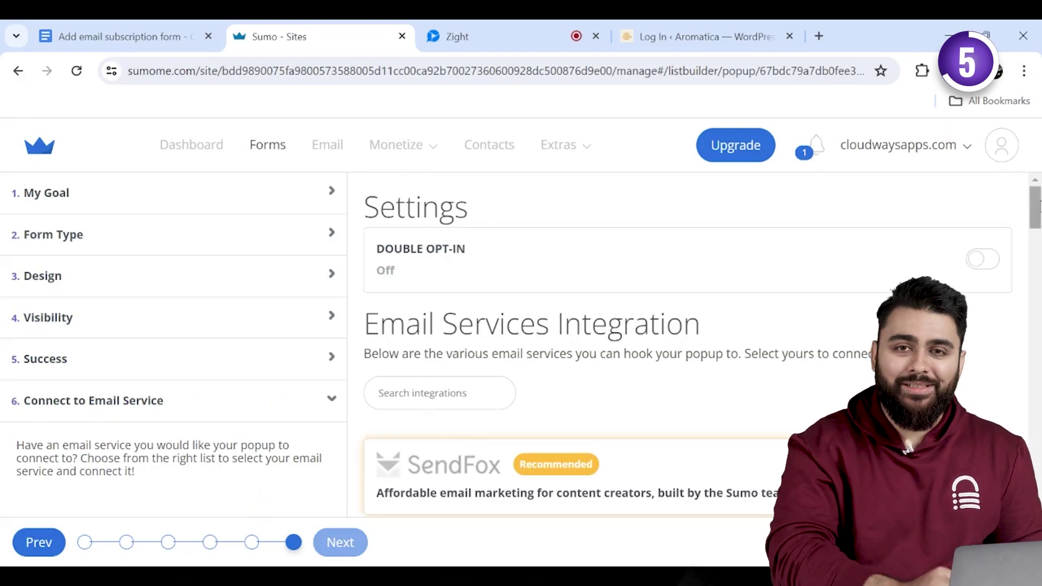
scroll(1004, 198, down, 5)
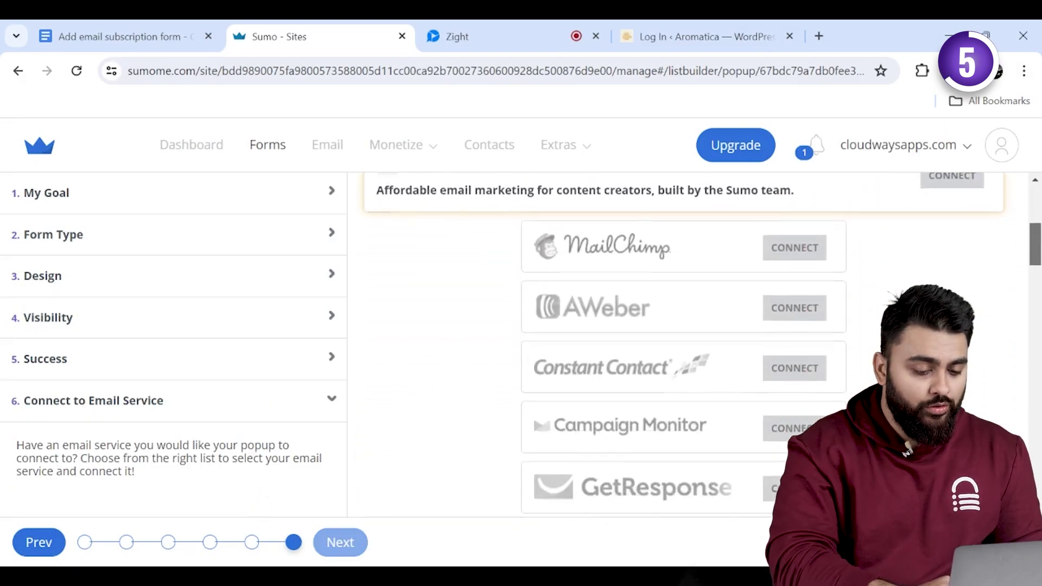
scroll(1037, 228, down, 4)
scroll(1038, 228, up, 6)
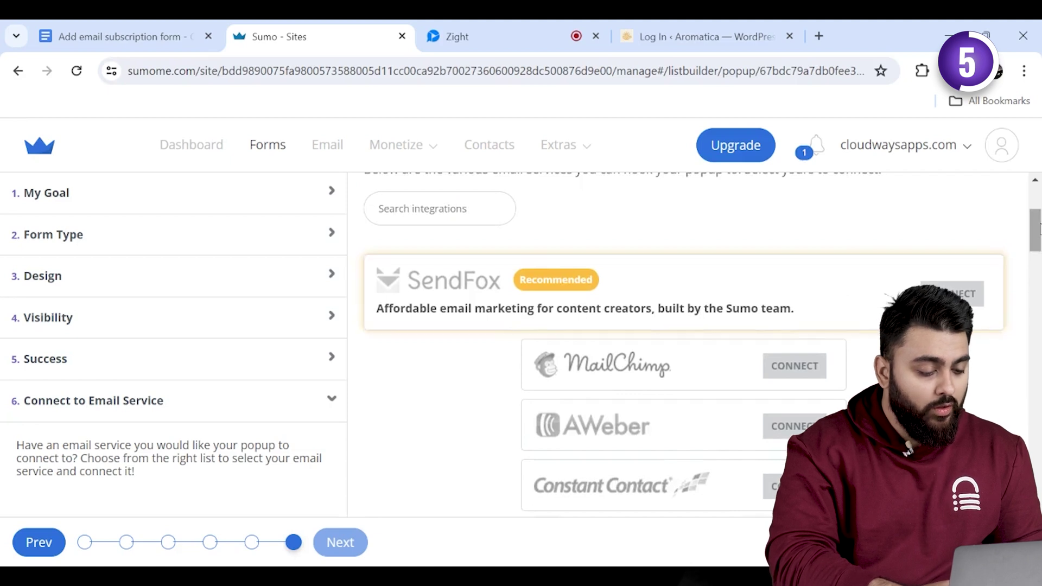
scroll(1038, 228, up, 1)
click(944, 317)
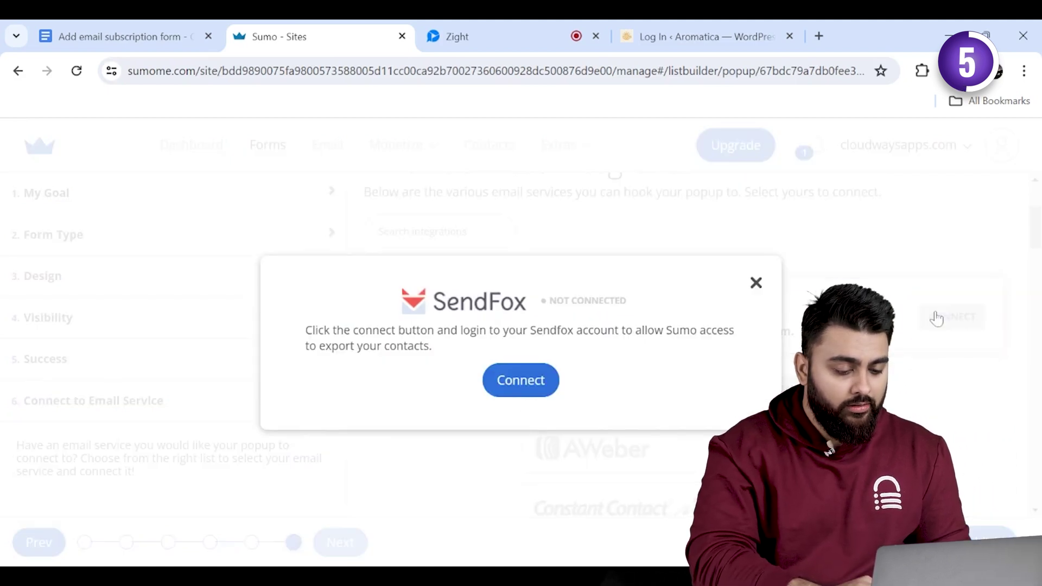
- Sign in with the SendFox account email and password to authorize Sumo
click(521, 380)
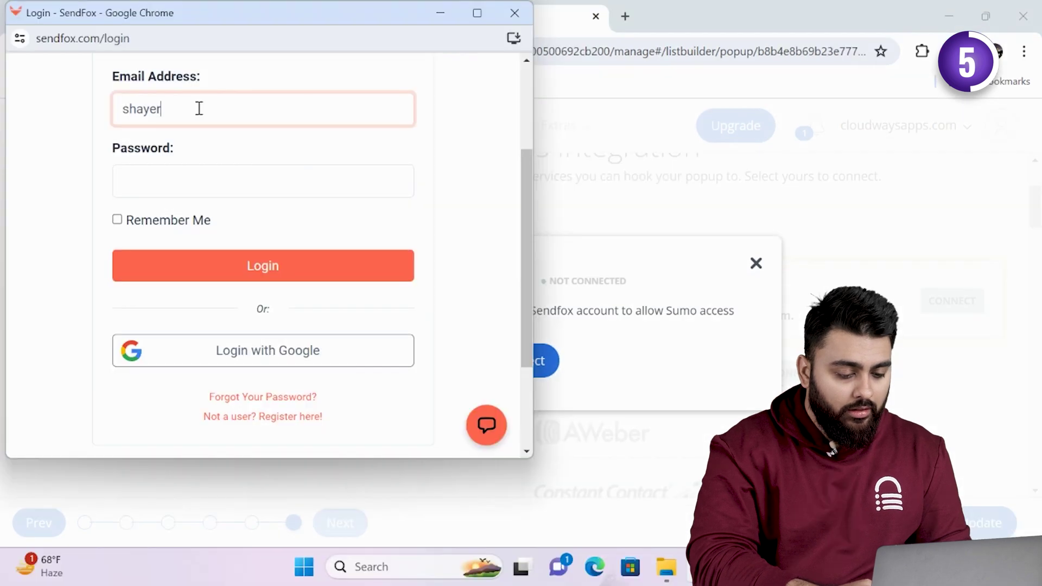
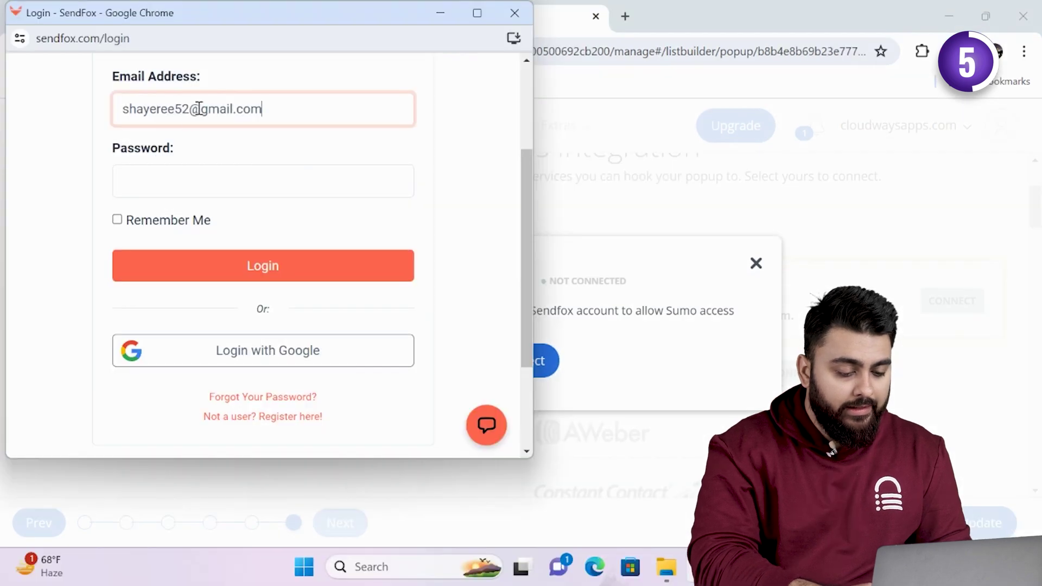
click(132, 196)
text(*********)
click(188, 263)
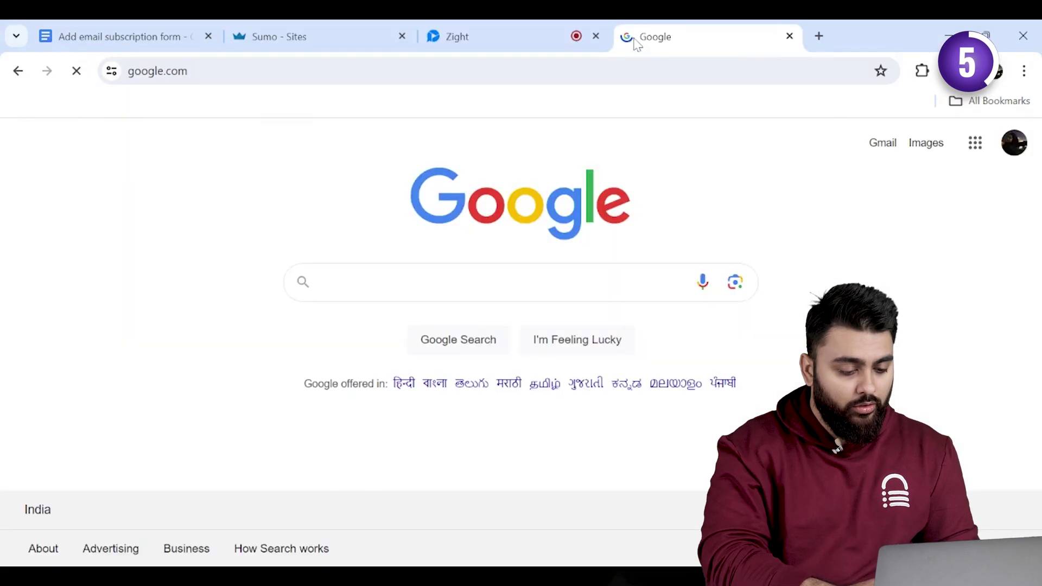
text(sendfox)
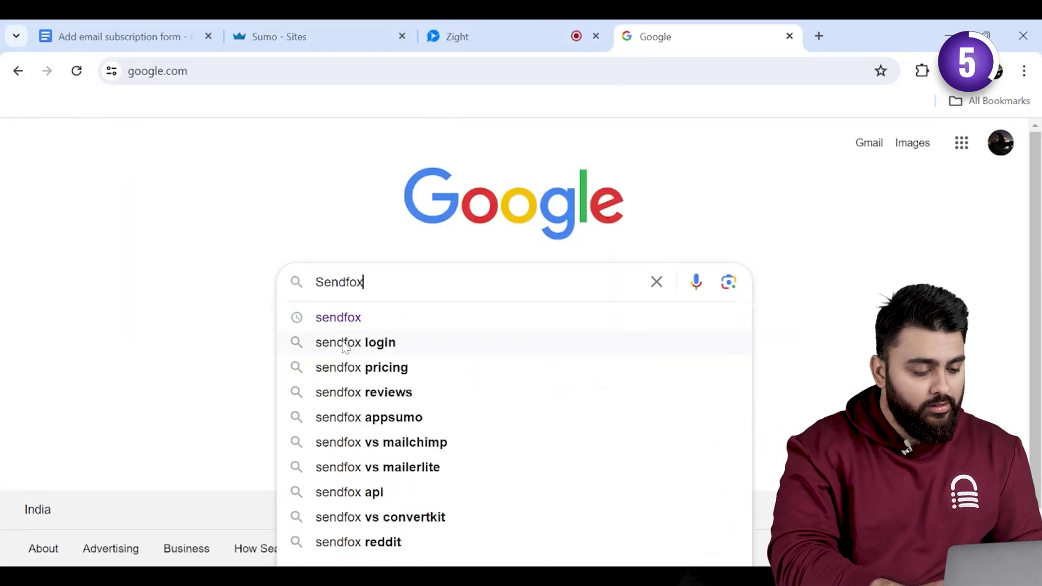
- Log in to sendfox.com from the Google results with the account email and password
click(367, 320)
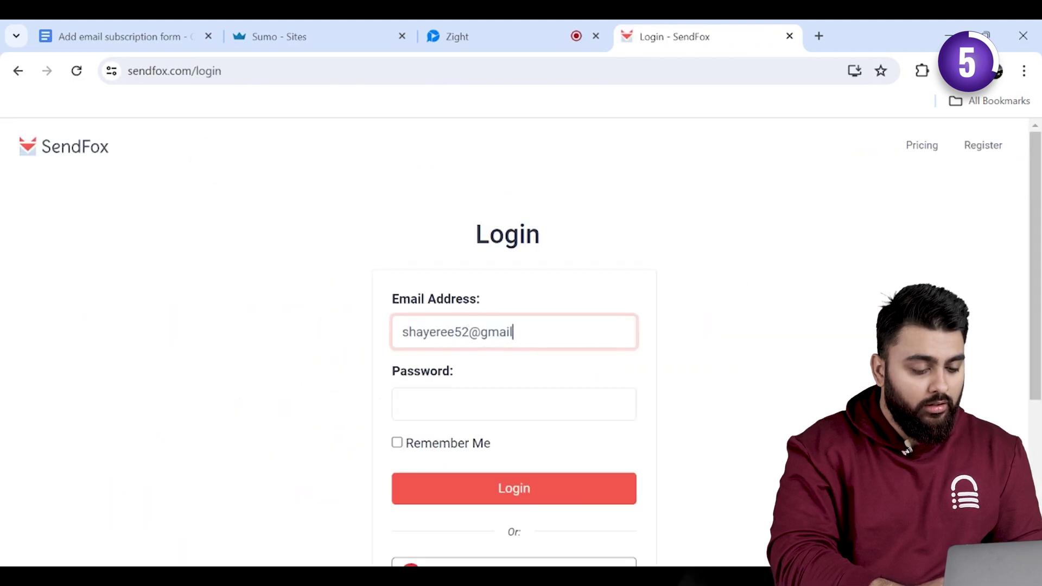
text(.com)
key(Tab)
text(****)
click(497, 482)
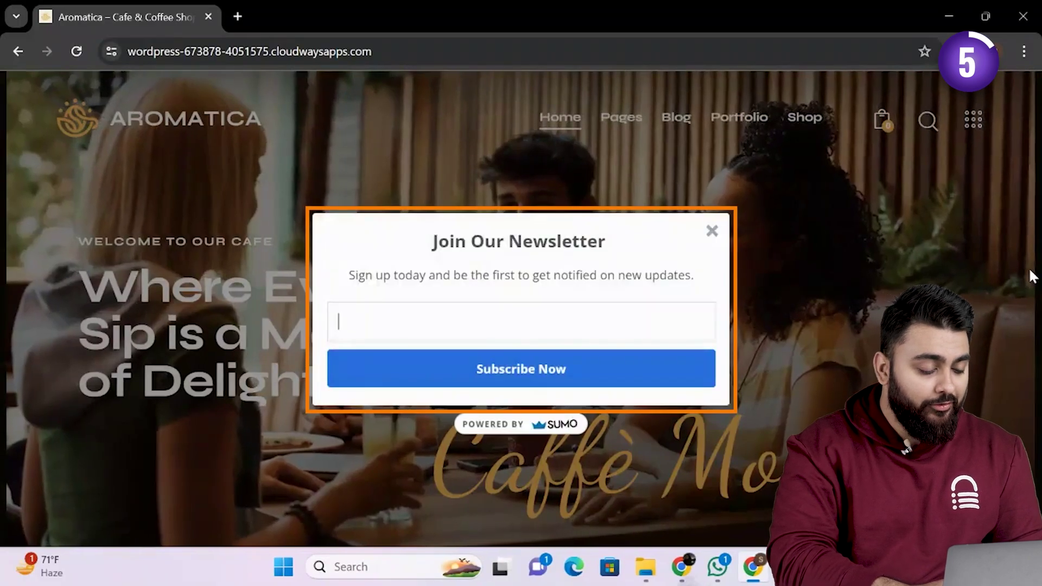
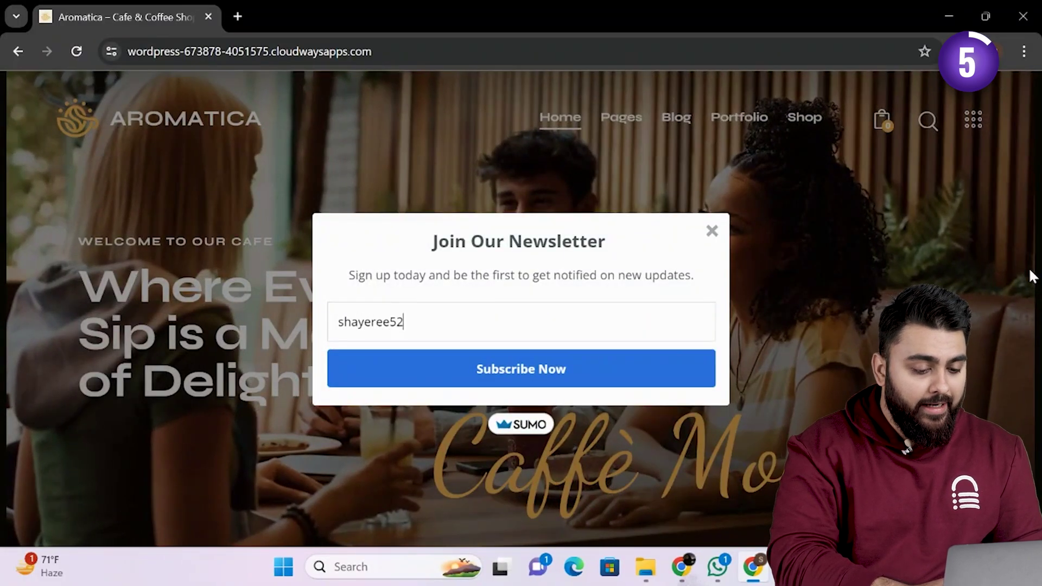
- Enter the saved test email address in the Aromatica Join Our Newsletter popup and subscribe
click(500, 393)
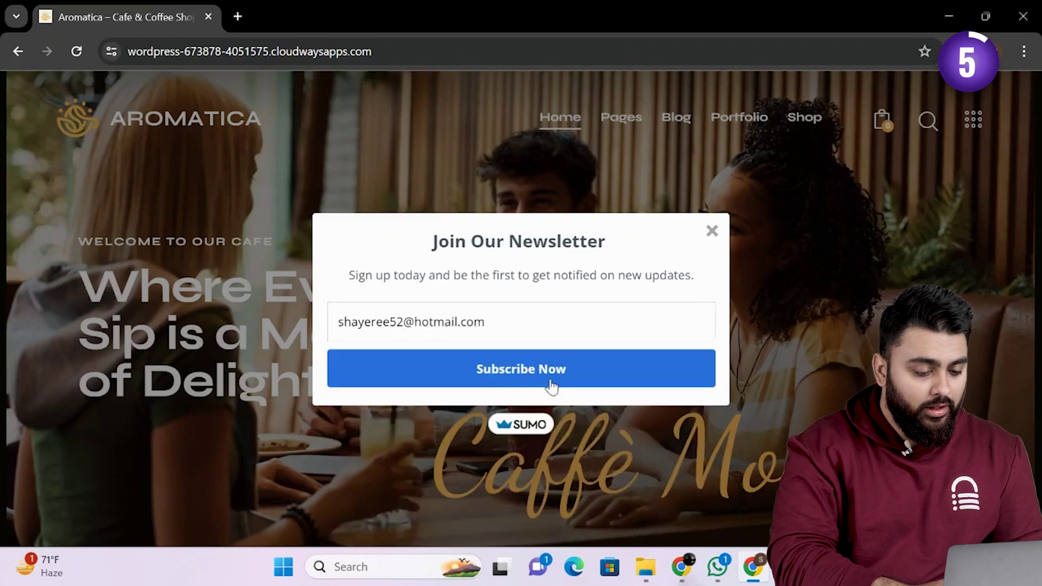
click(552, 380)
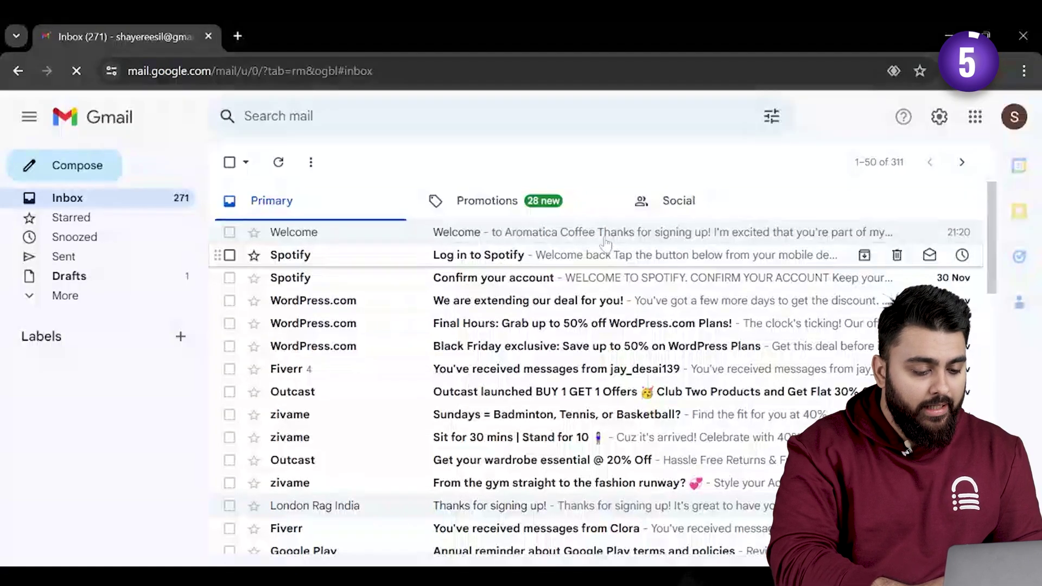
- Open the 'Welcome to Aromatica Coffee' email in the Gmail inbox
click(607, 240)
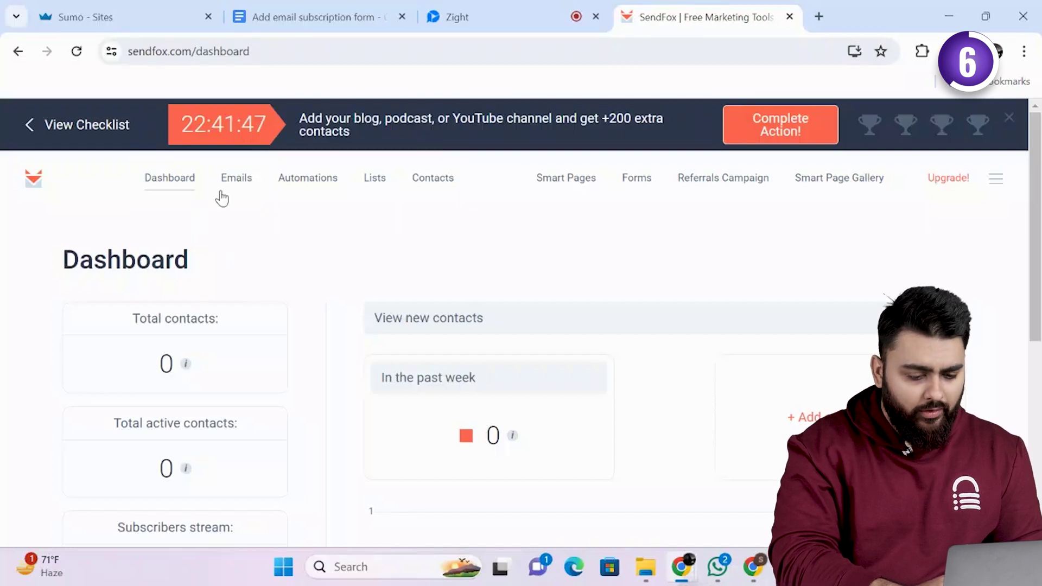
- Start a new SendFox email with the Aromatica Coffee Merry Christmas greeting
click(224, 189)
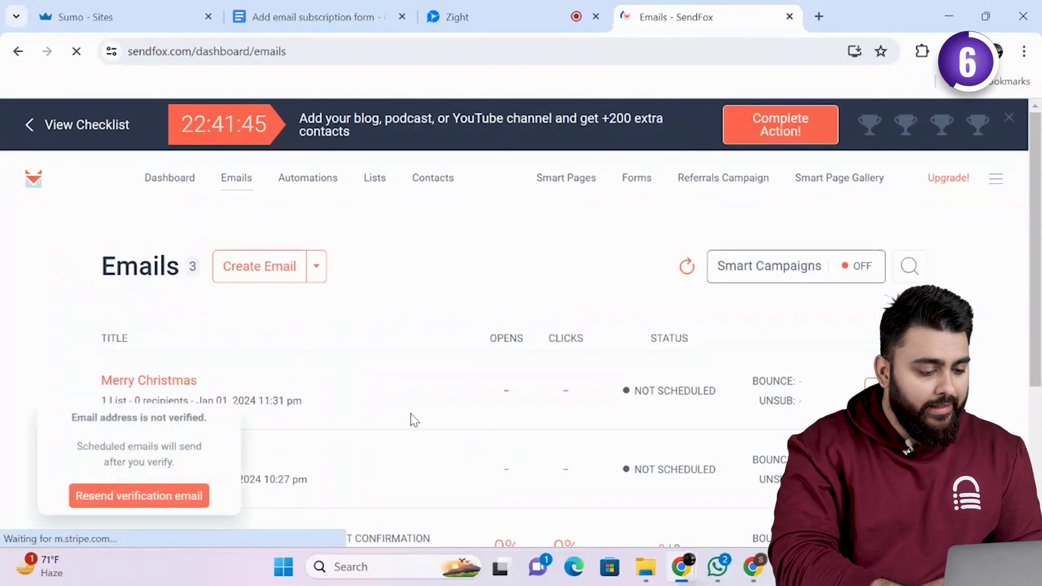
click(249, 273)
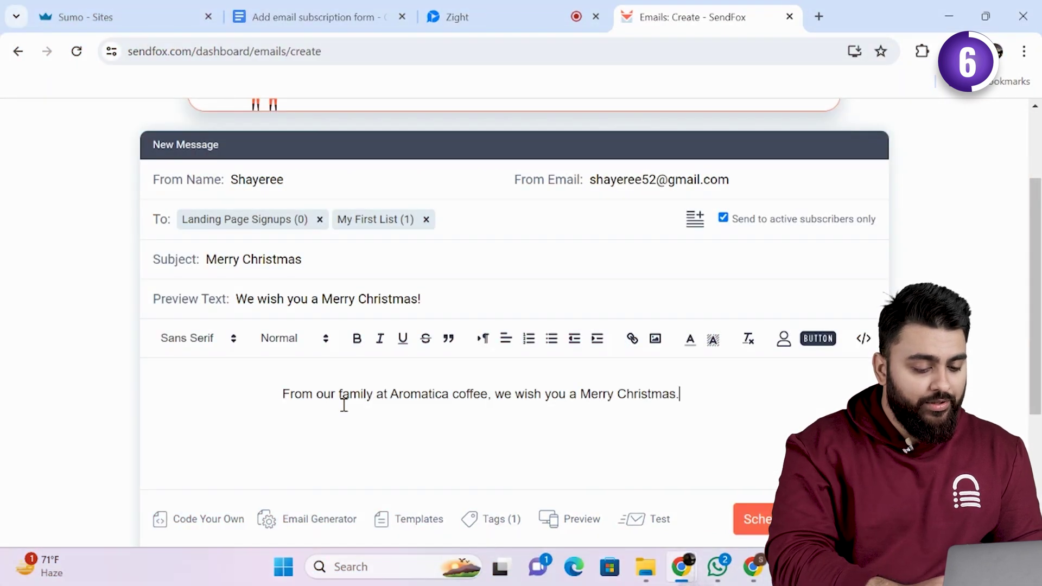
key(Return)
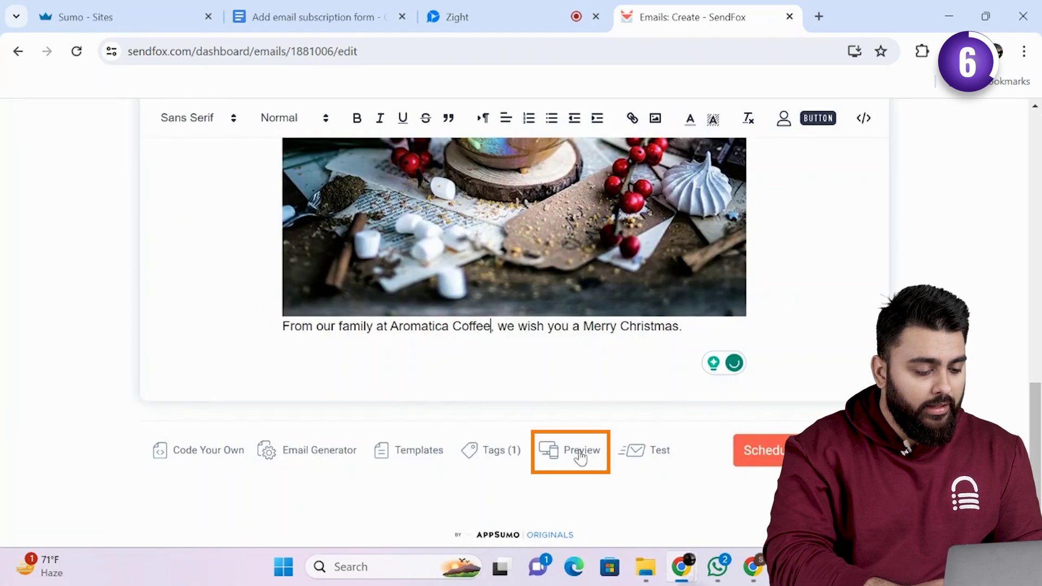
- Preview the Christmas email in mobile layout, then return to the editor
click(581, 457)
drag(723, 272, 725, 461)
click(501, 146)
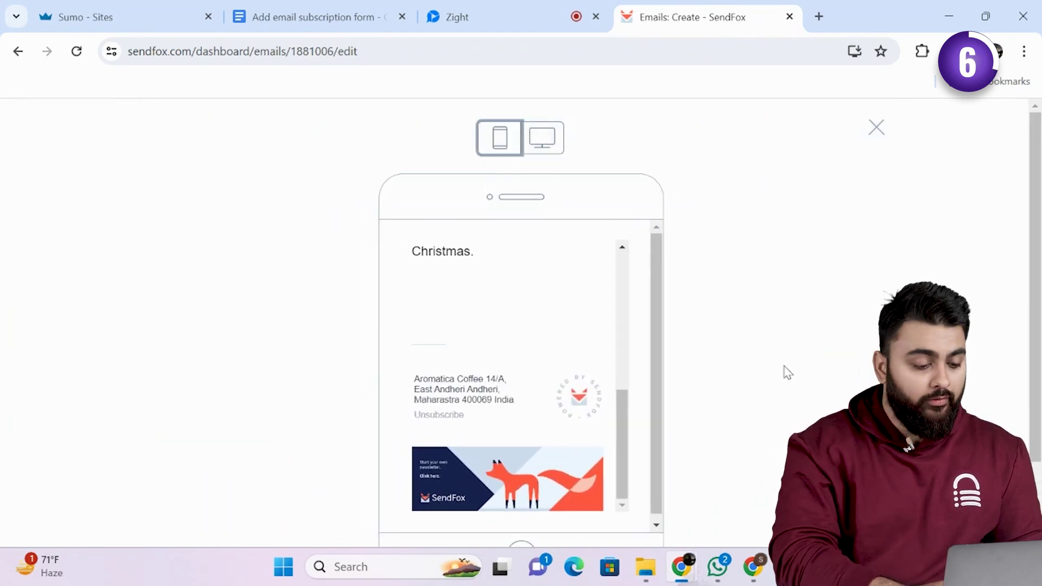
drag(628, 415, 635, 301)
scroll(854, 274, down, 2)
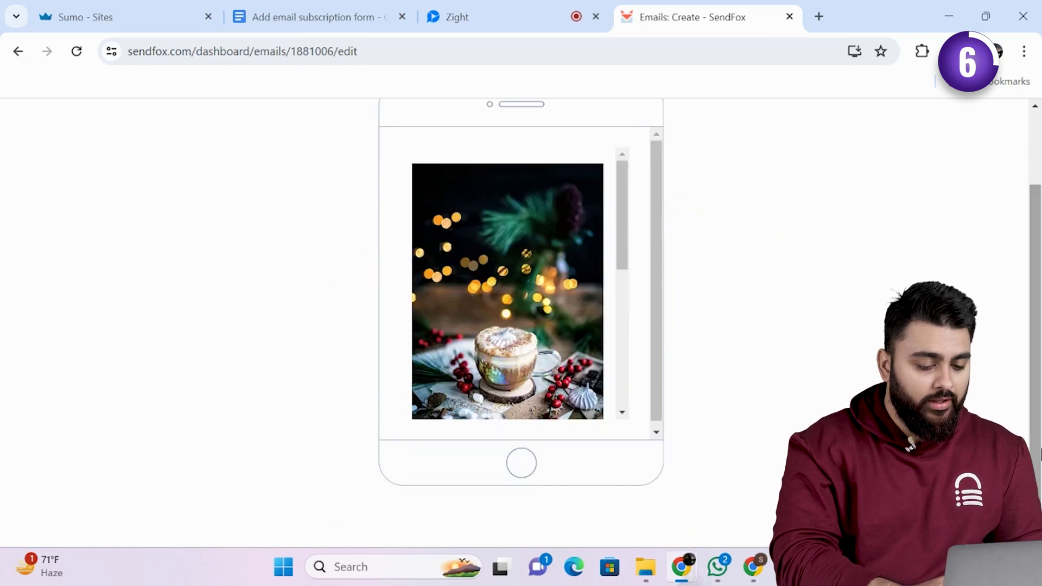
scroll(854, 274, up, 2)
click(876, 128)
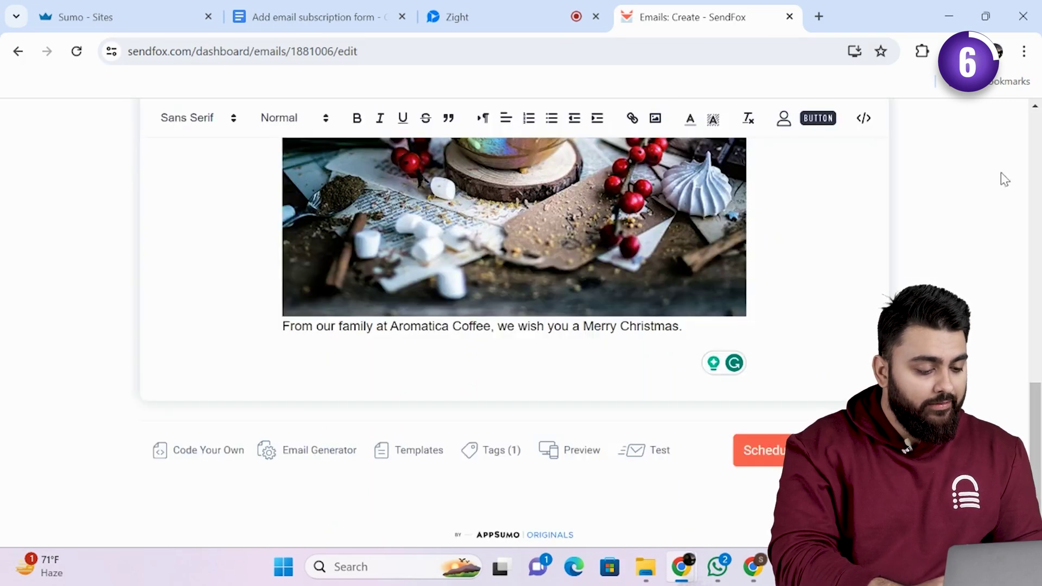
- Send the Merry Christmas email immediately using the Send Now option
click(801, 449)
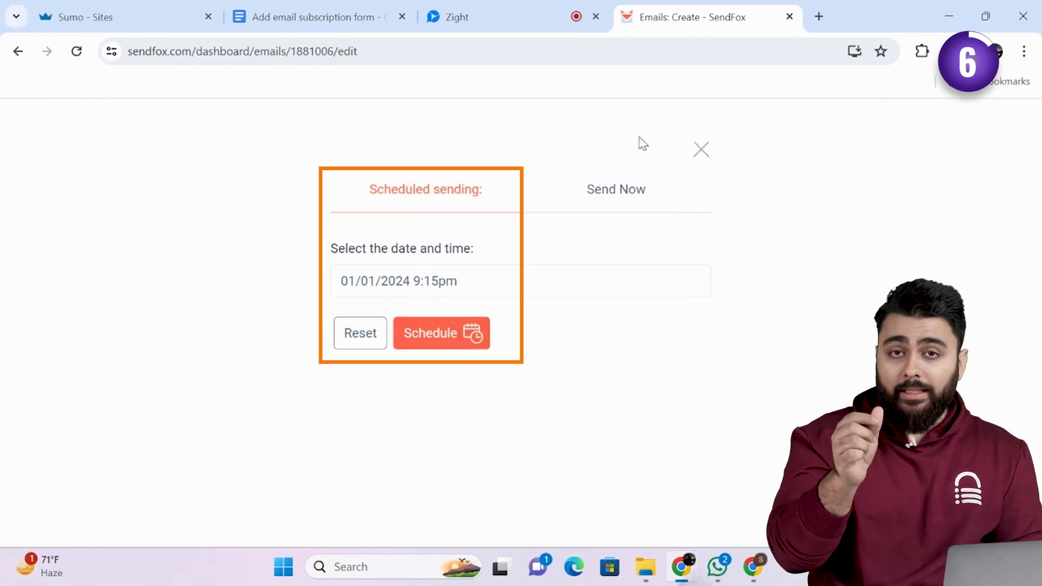
click(615, 191)
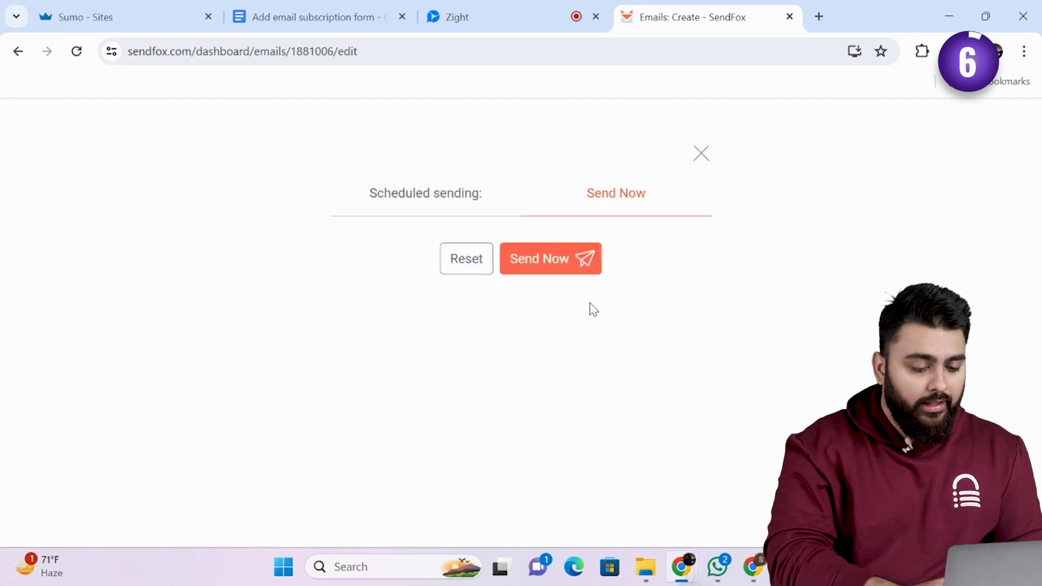
click(553, 273)
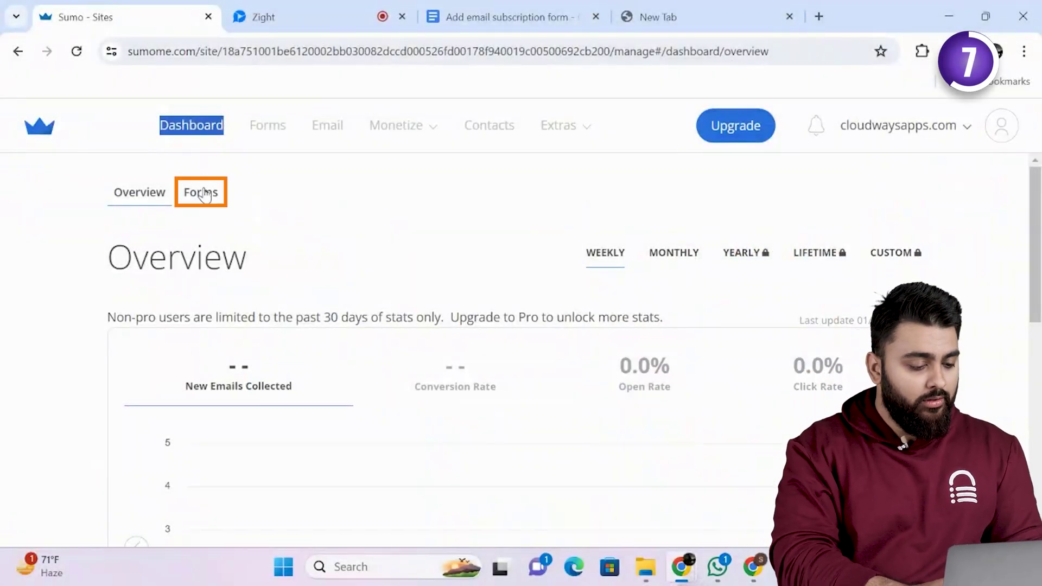
click(205, 193)
scroll(313, 470, down, 6)
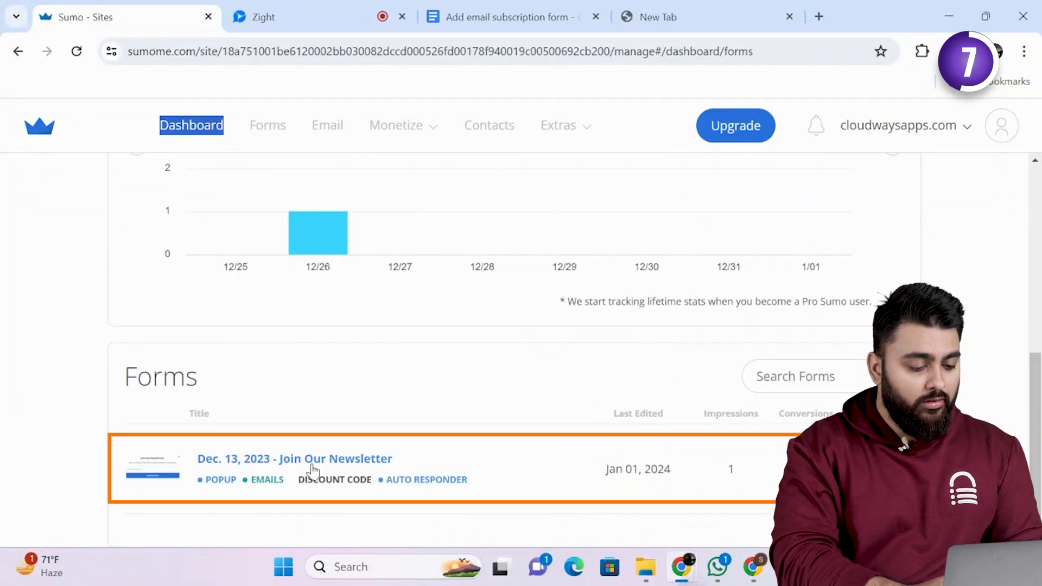
click(312, 466)
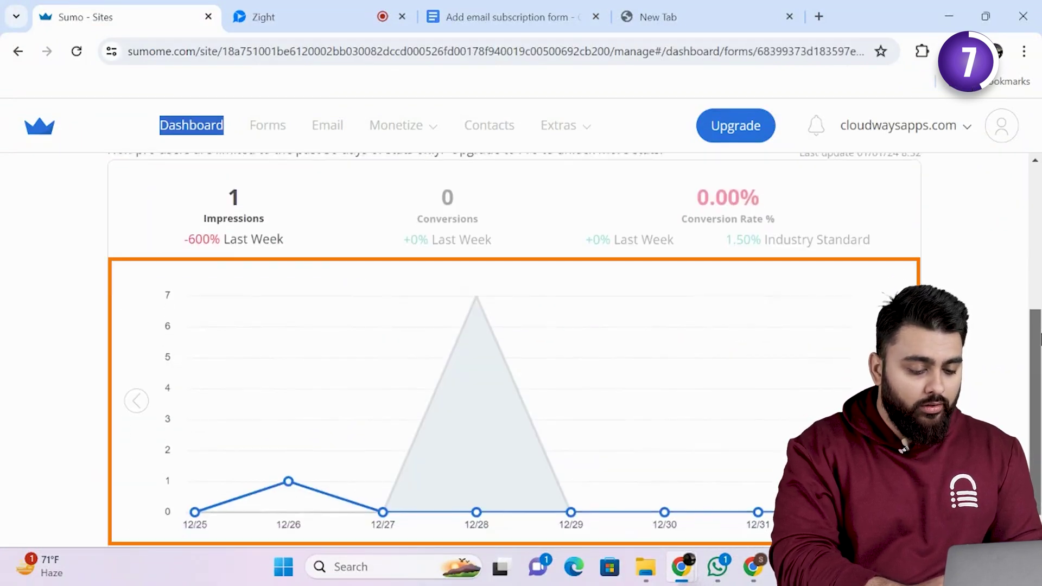
scroll(139, 196, up, 5)
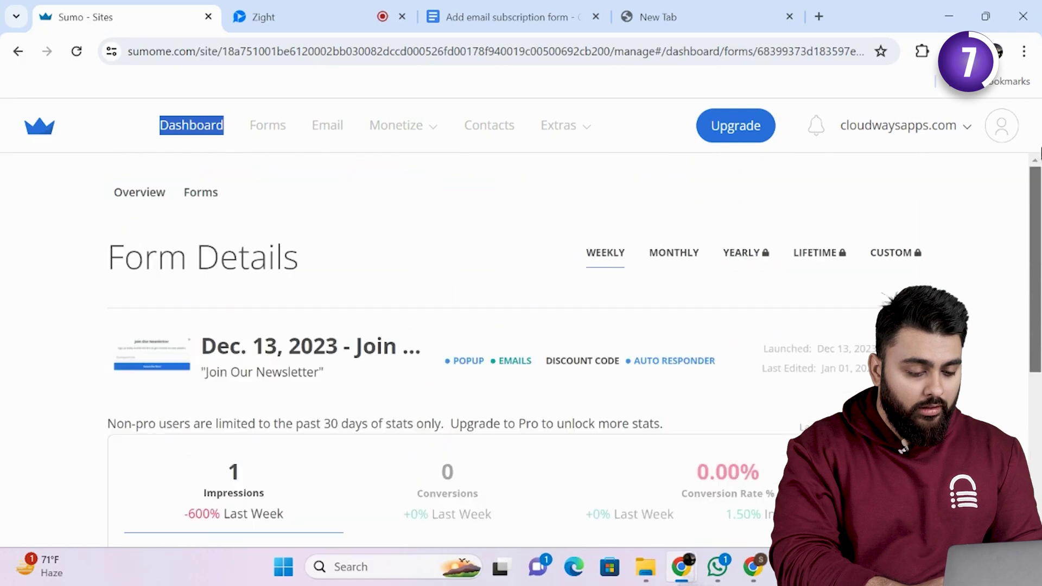
click(139, 195)
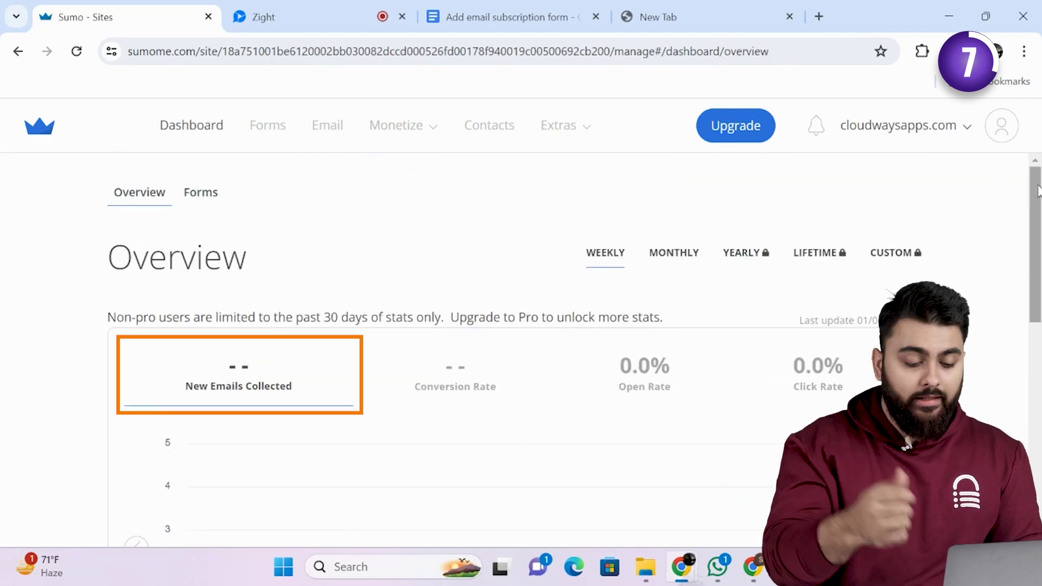
mouse_move(1039, 190)
mouse_down()
mouse_move(1041, 416)
mouse_move(1038, 207)
mouse_up()
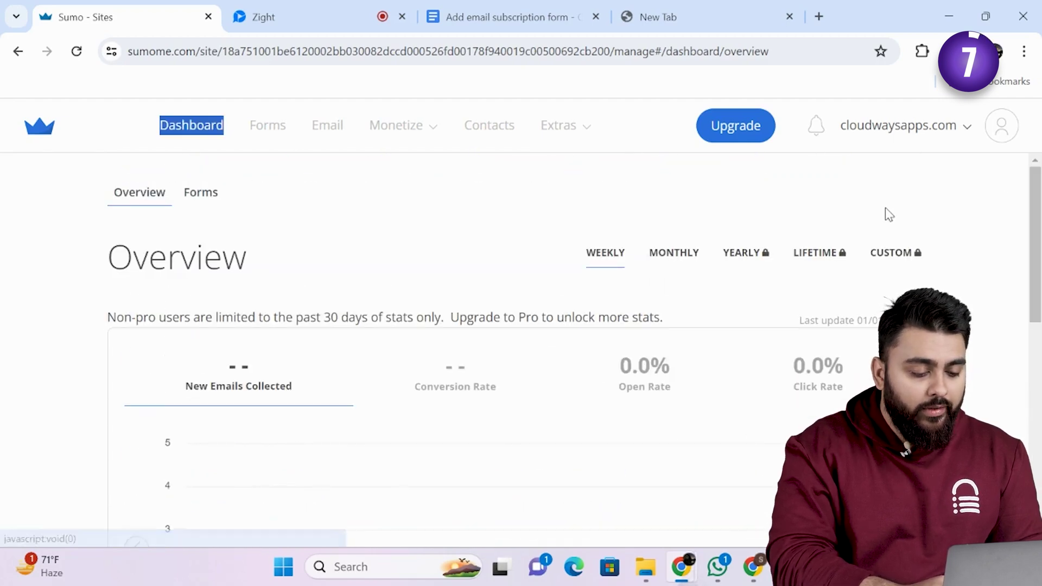